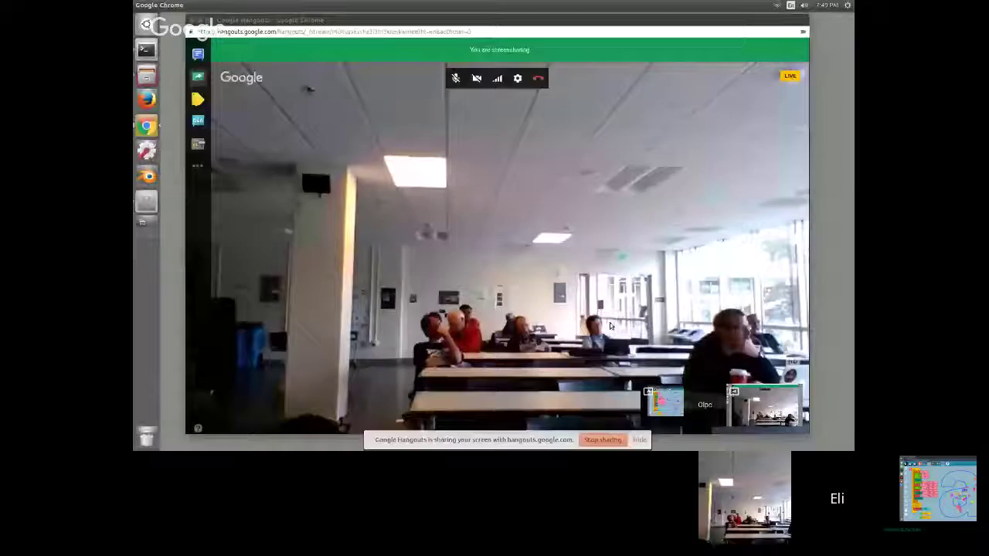
- Switch to the browser and examine the turtle-font-scripts repository on GitHub, from its file list down to the README's letter image
key(alt+Tab)
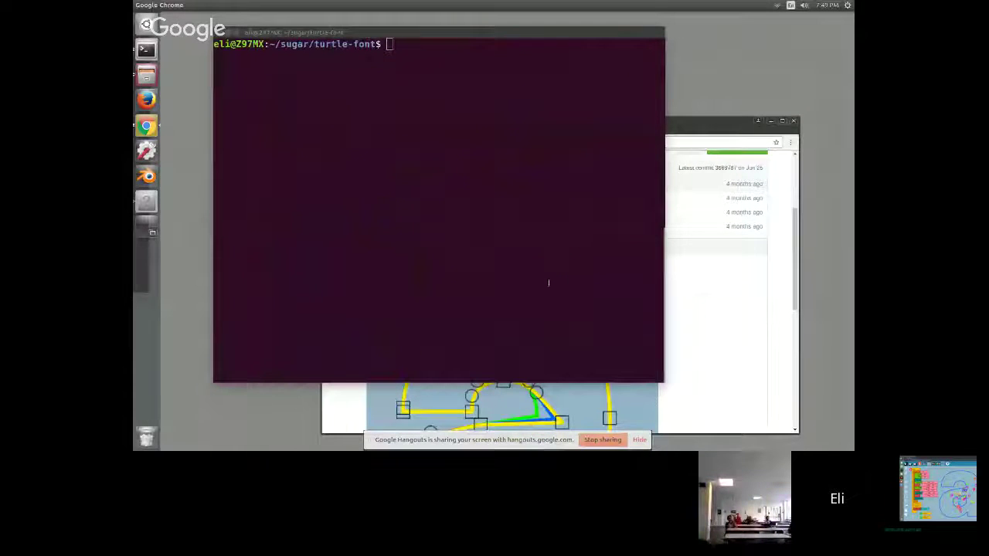
click(724, 133)
drag(709, 130, 724, 98)
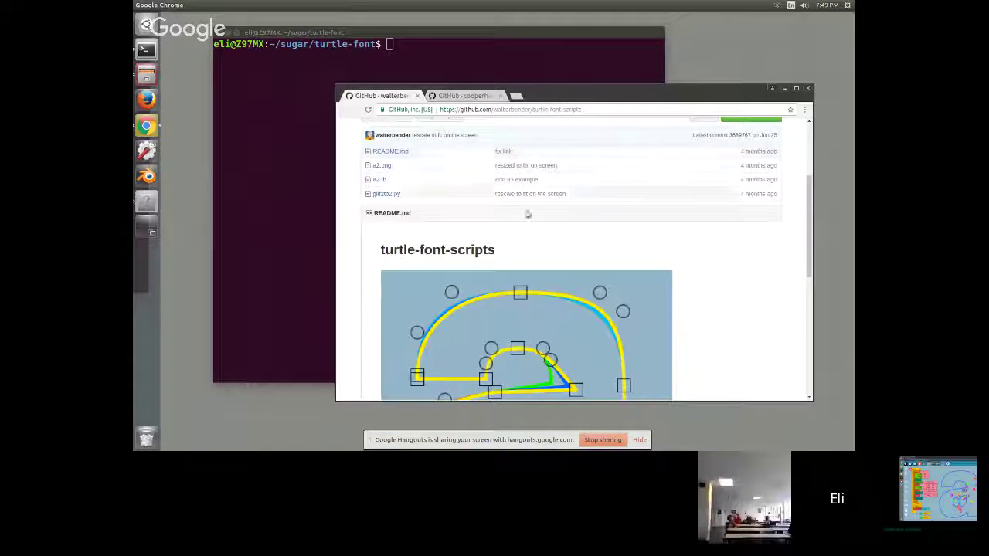
scroll(527, 214, up, 3)
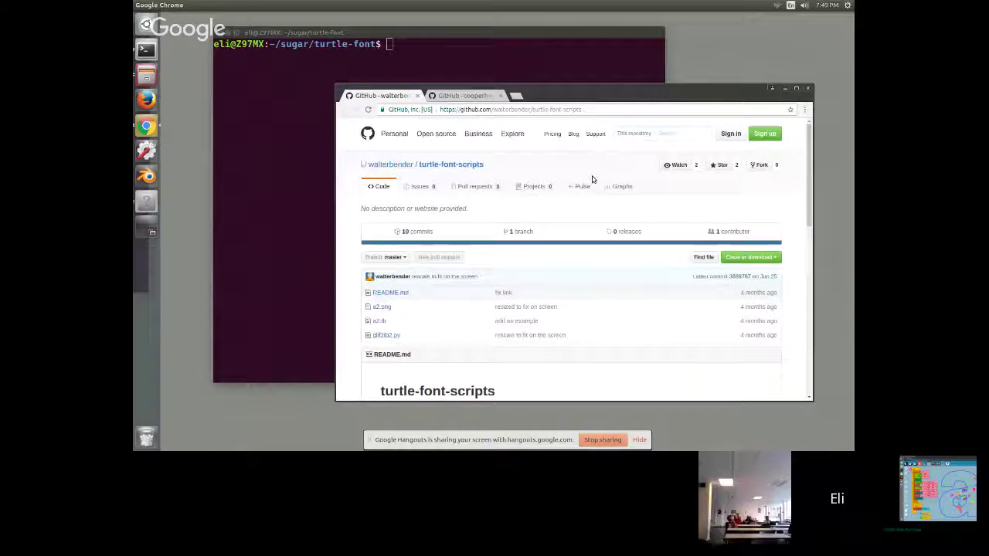
scroll(560, 166, down, 3)
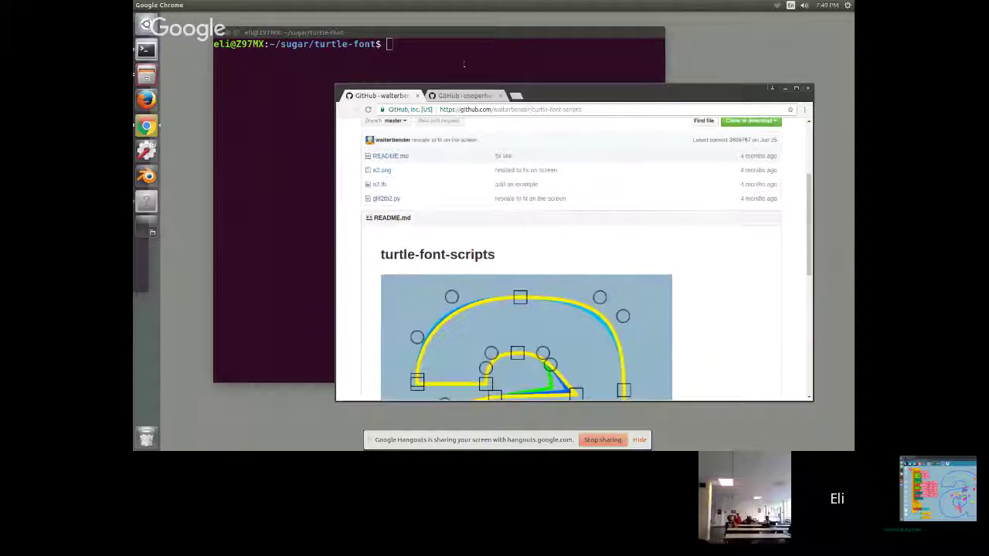
scroll(582, 202, down, 4)
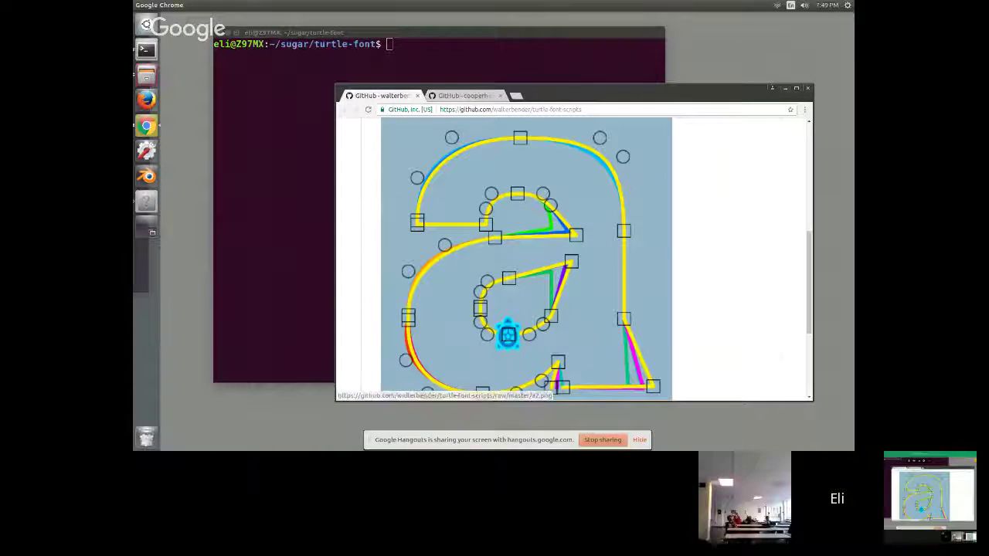
- Move the browser window higher and extend it downward so more of the README's letter image fits
drag(563, 89, 570, 56)
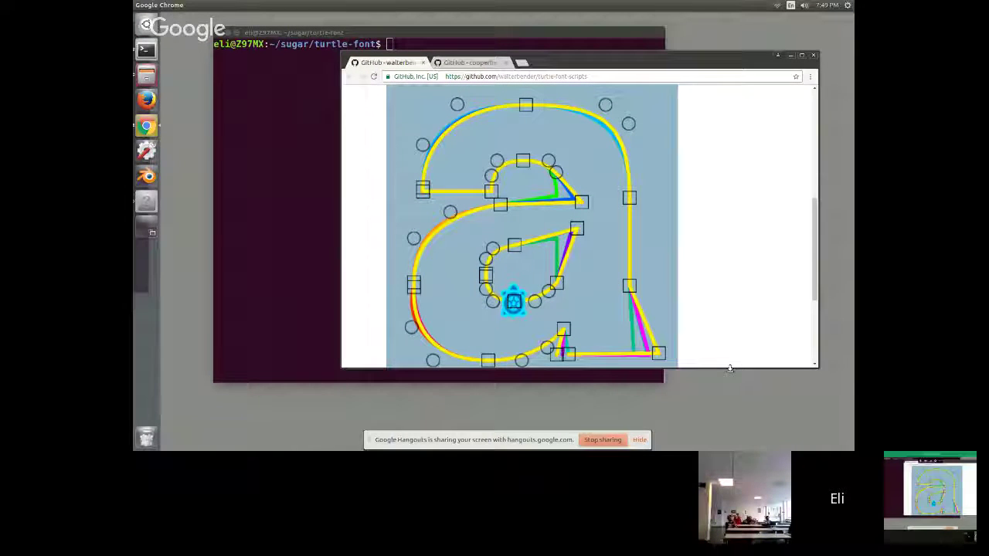
drag(731, 369, 722, 410)
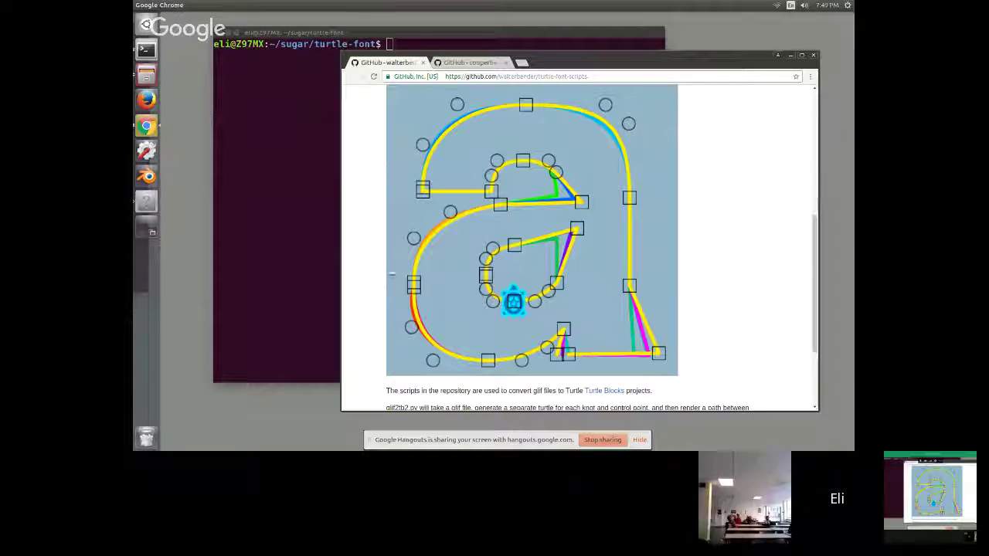
scroll(387, 171, up, 2)
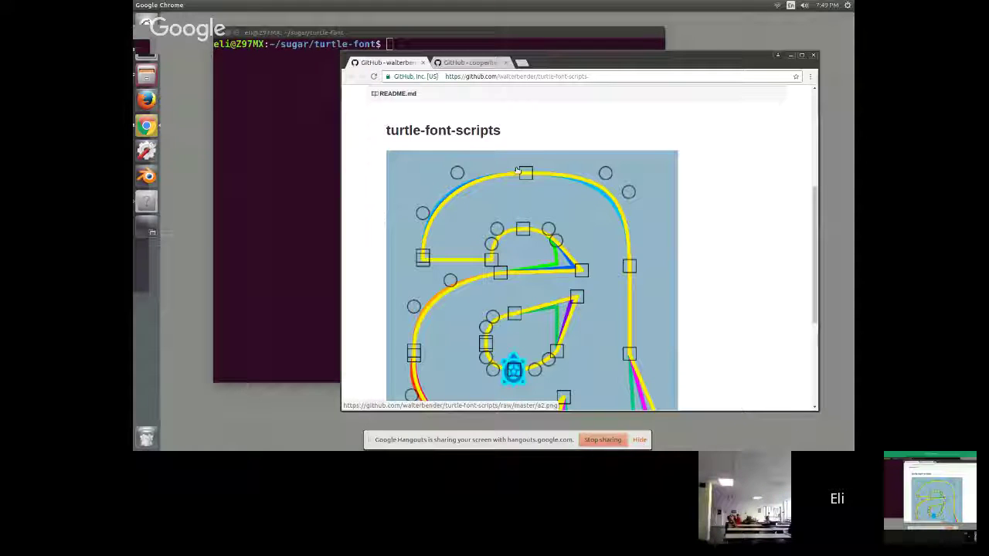
- Switch to the terminal, go up to the sugar folder and list its contents
click(316, 103)
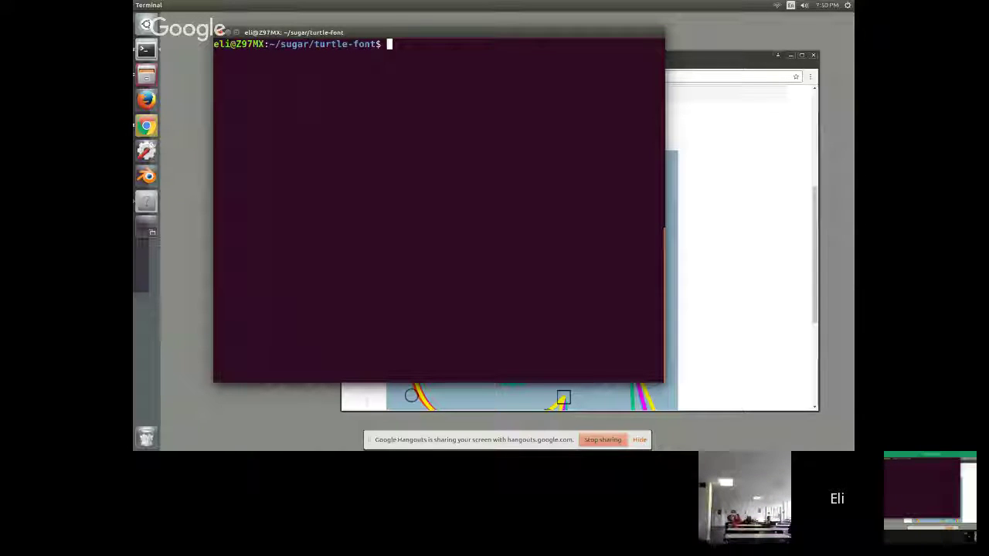
text(cd ..)
key(Return)
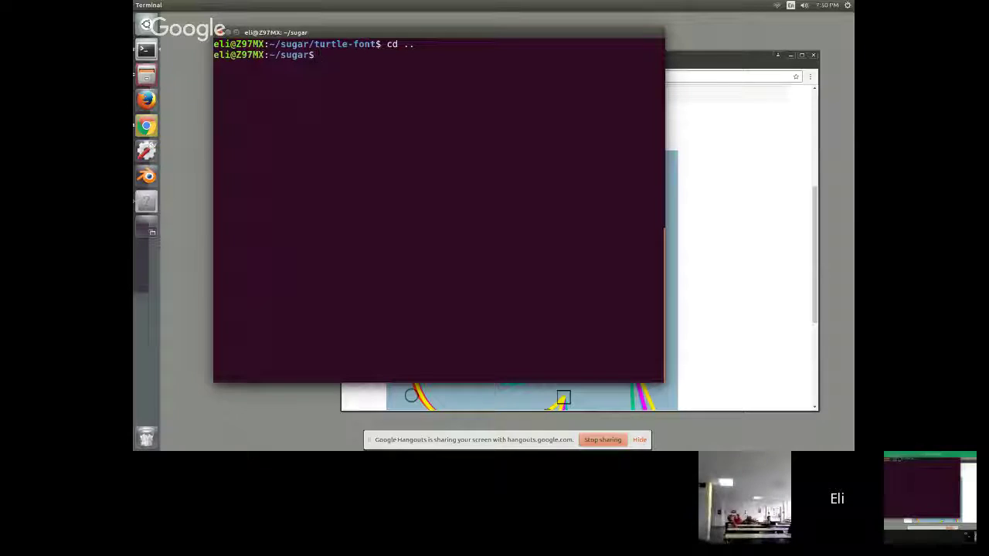
text(ls)
key(Return)
- Change into the turtle-font folder and list its files
text(cd)
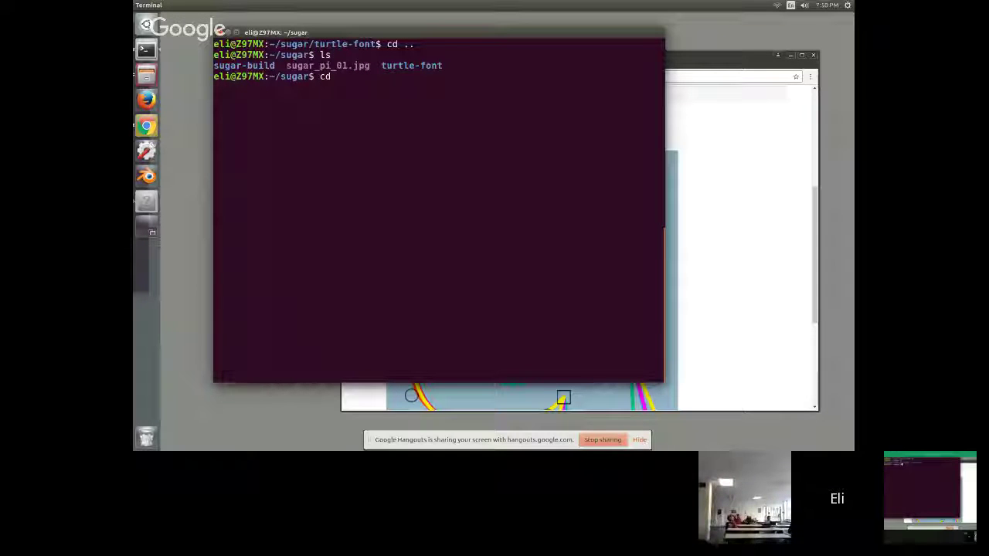
text( t)
key(Tab)
key(Return)
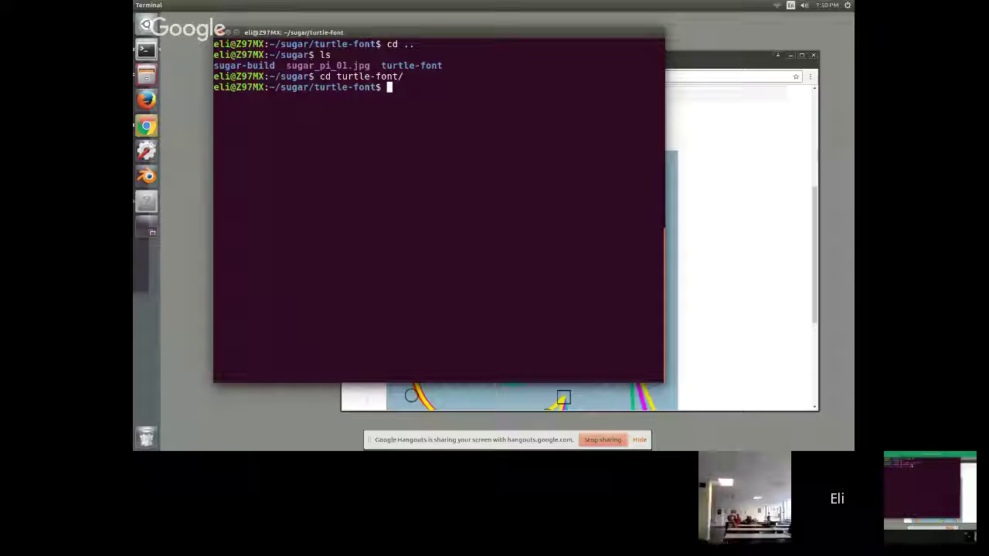
text(ls)
key(Return)
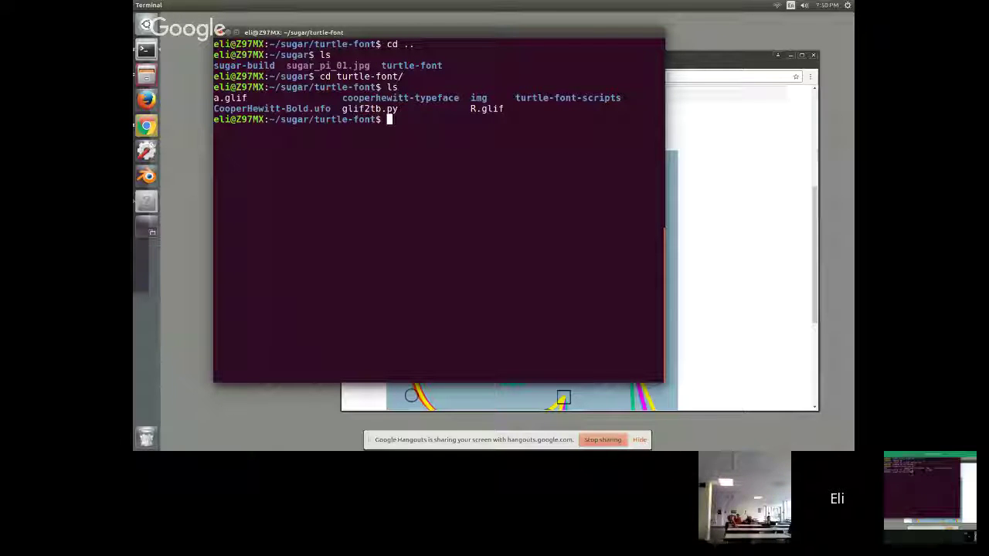
- Change into the cooperhewitt-typeface folder and list all its contents, including hidden files
text(cd)
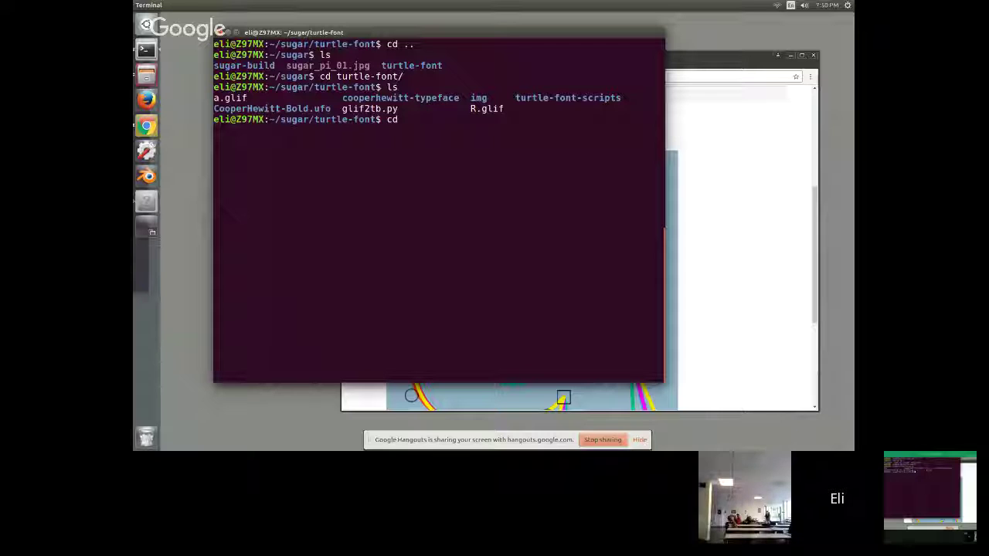
text(c)
key(Tab)
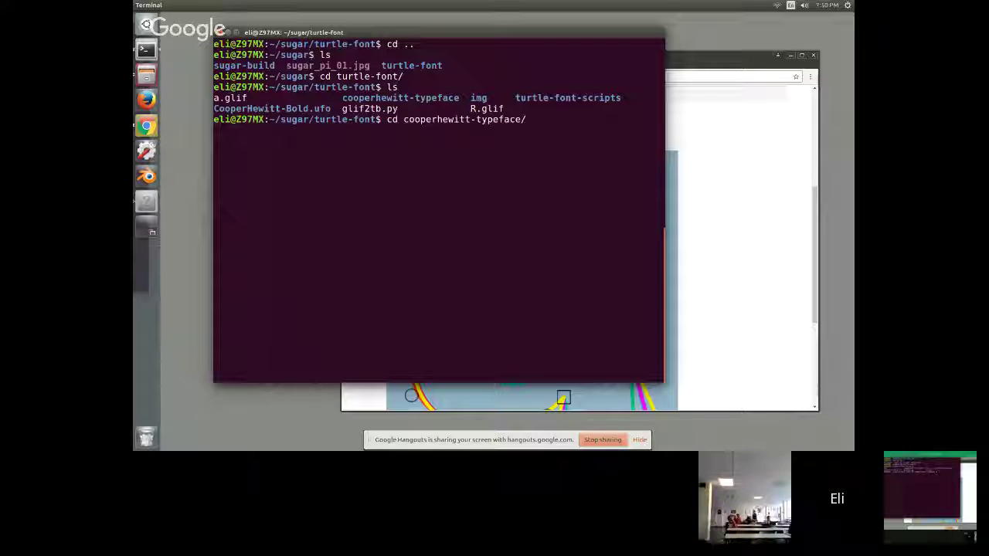
key(Return)
text(ls -a)
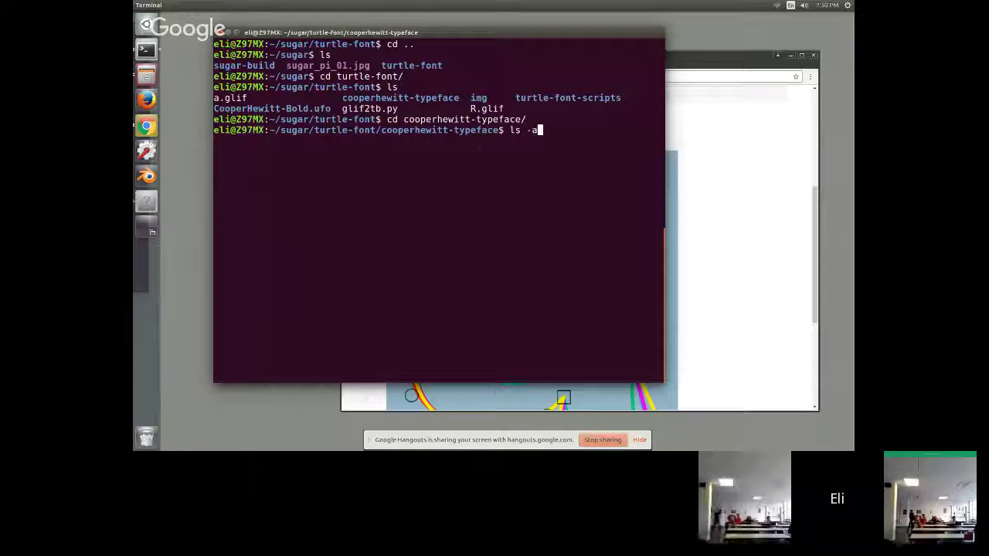
key(Return)
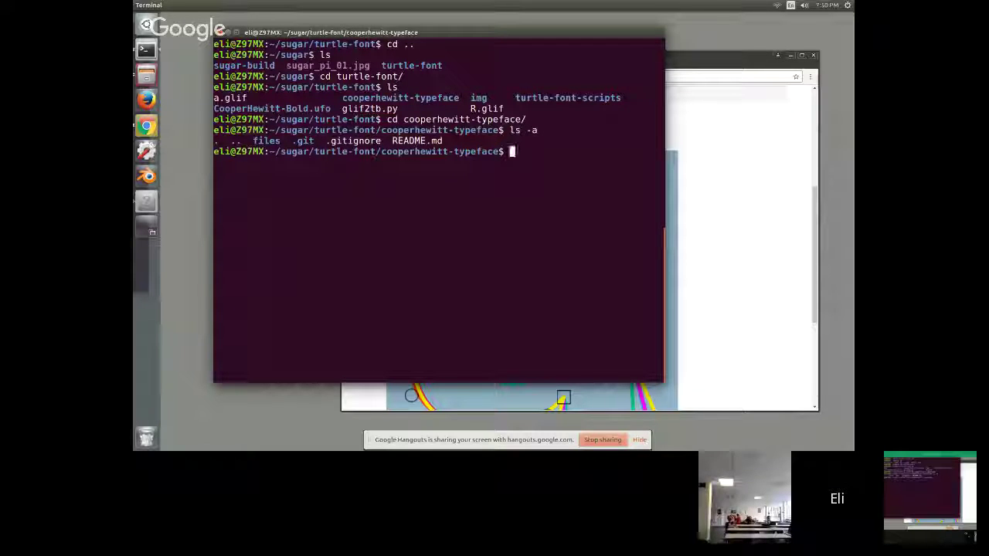
- Return to the turtle-font folder and list everything in it, including hidden files
text(cd )
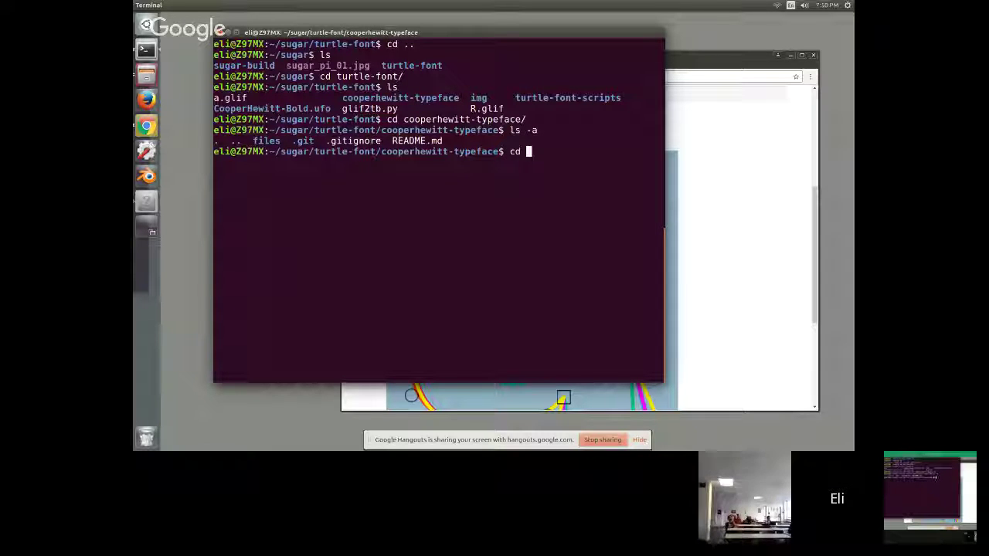
text(..)
key(Return)
text(ls -a)
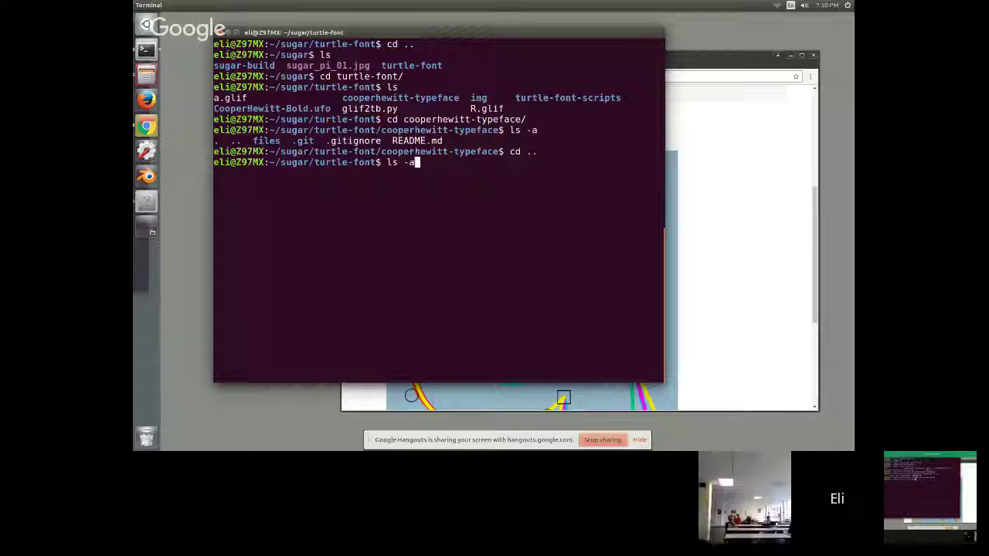
key(Return)
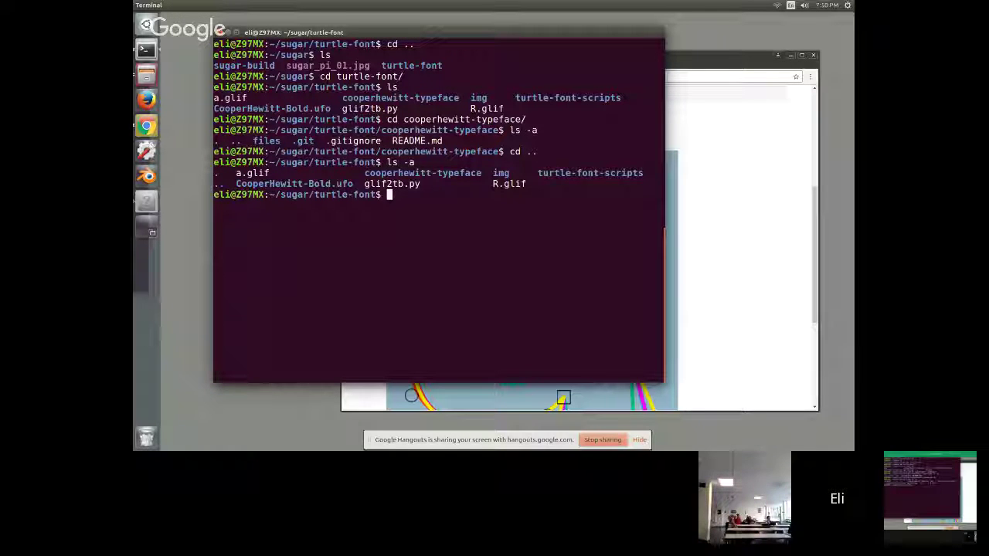
- Change into the CooperHewitt-Bold.ufo folder and list all its contents, including hidden files
text(cd Coop)
key(Tab)
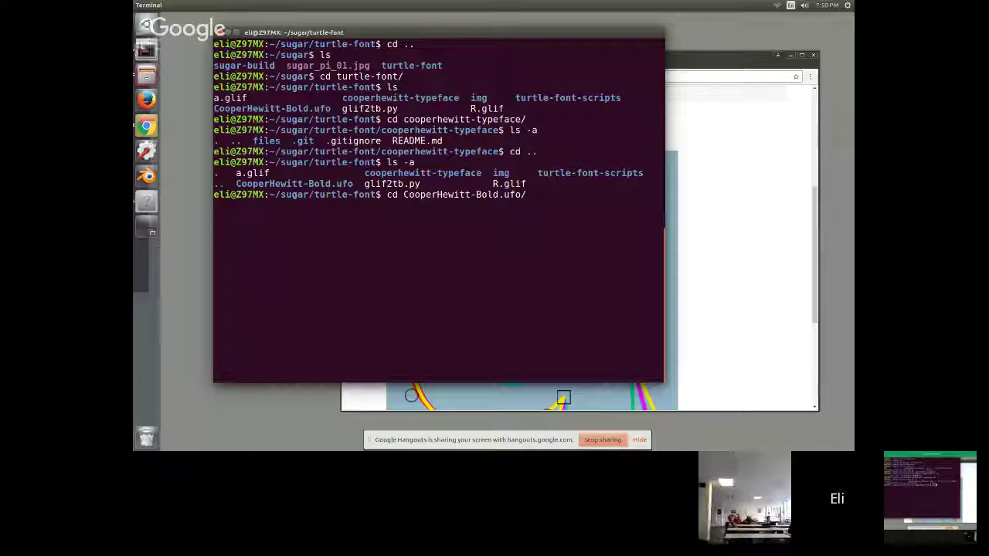
key(Return)
text(ls -a)
key(Return)
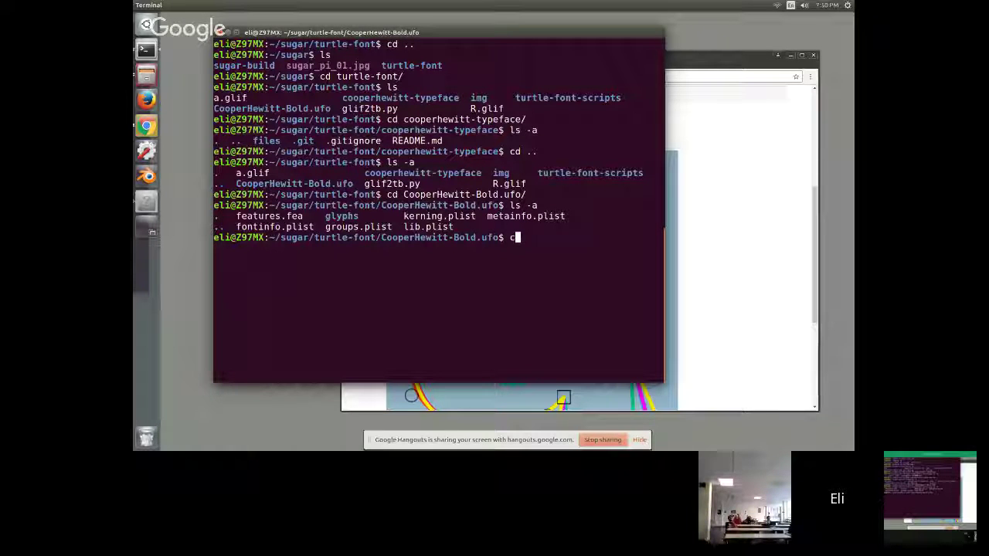
- Clear the terminal and list the non-hidden contents of CooperHewitt-Bold.ufo again
text(lear)
key(Return)
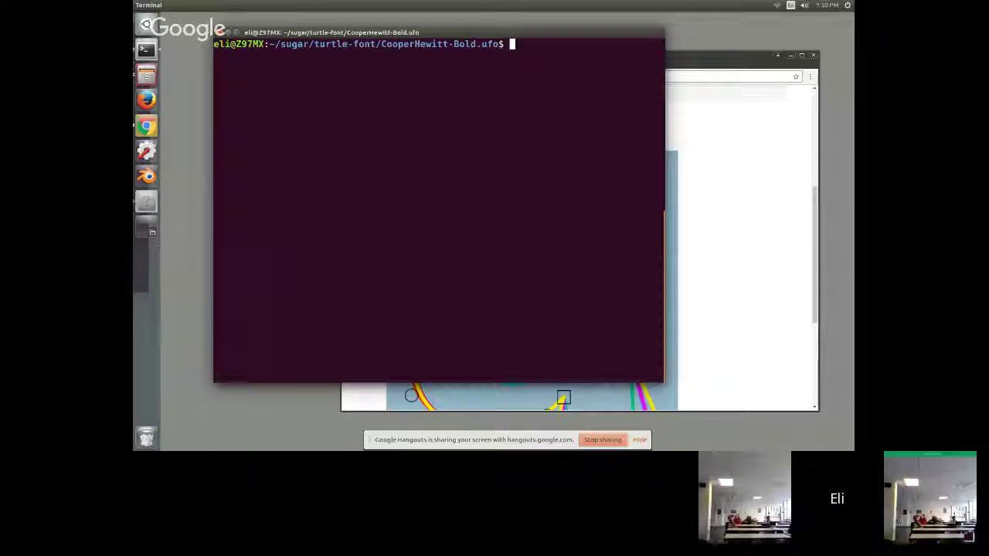
text(ls)
key(Return)
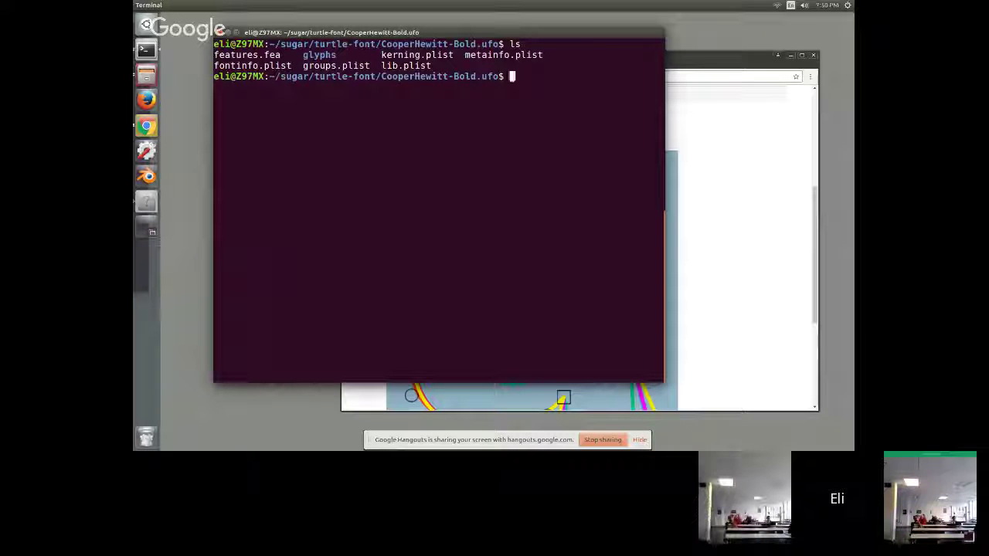
- Change into the glyphs subfolder of CooperHewitt-Bold.ufo and list its glif files
text(c)
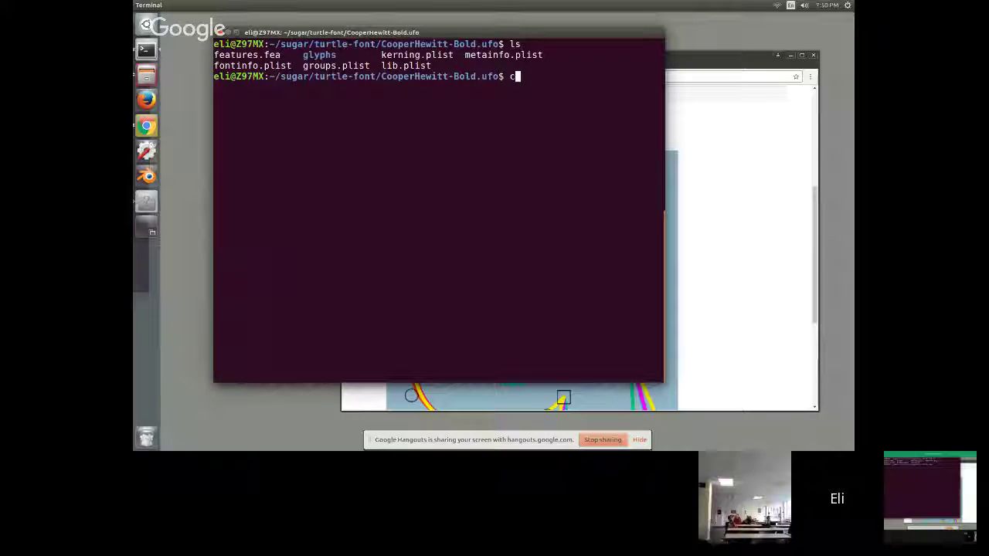
text(d gly)
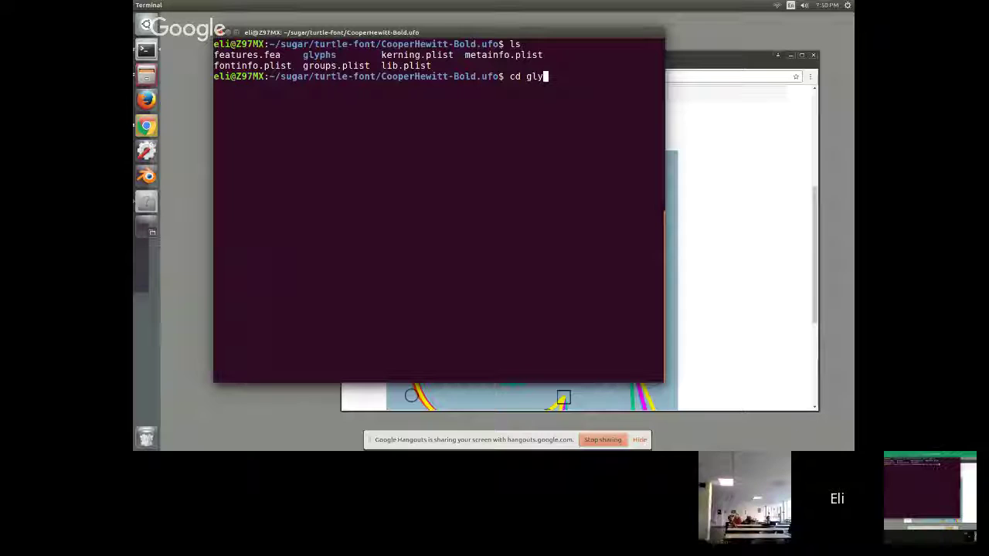
key(Tab)
key(Return)
text(ls)
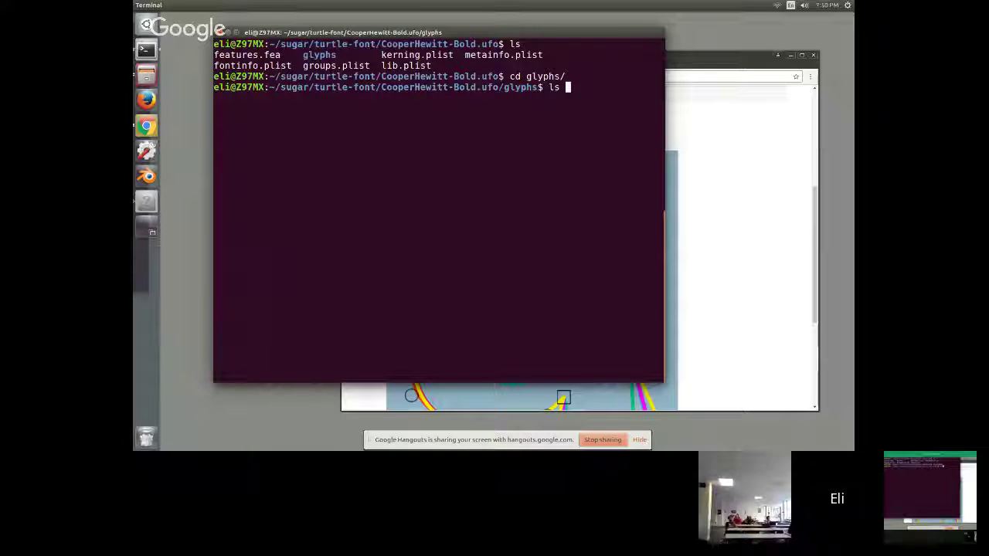
key(Return)
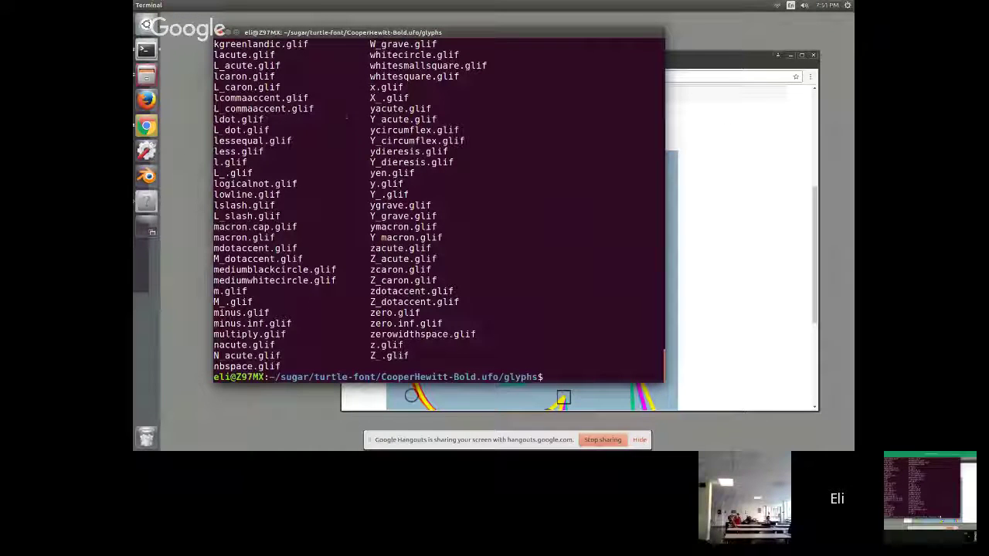
- Open Z_.glif in vim to examine the letter's outline points, then save and quit with :wq
text(vim )
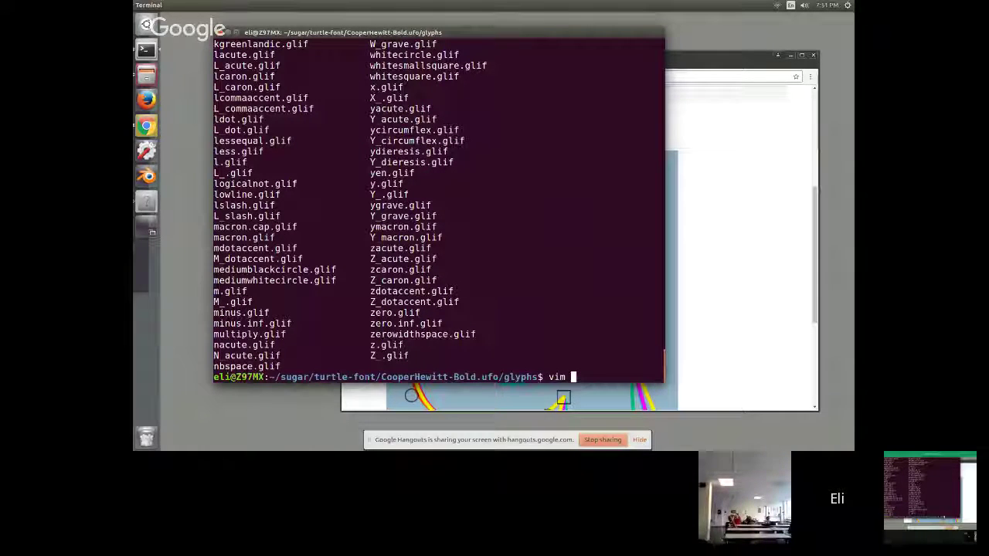
text(Z_.glif)
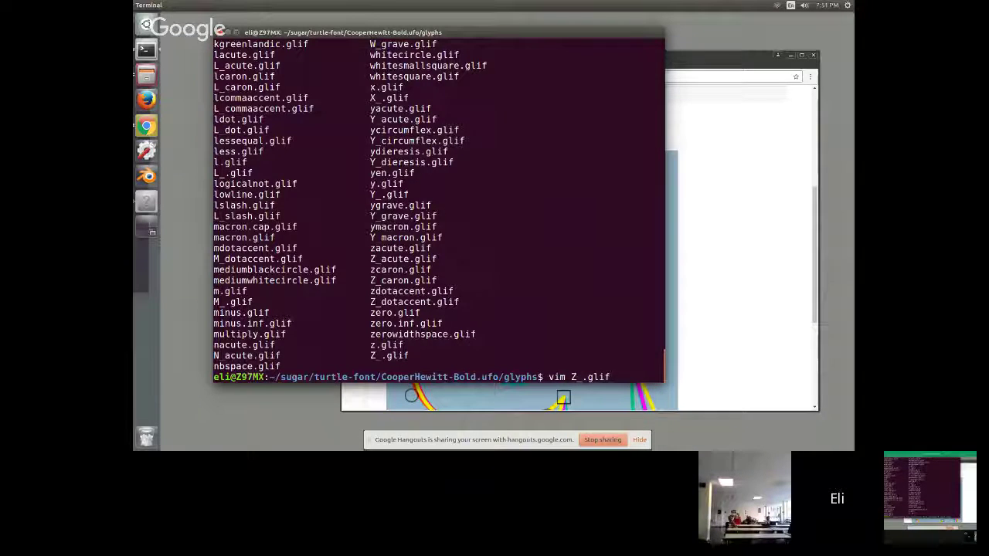
key(Return)
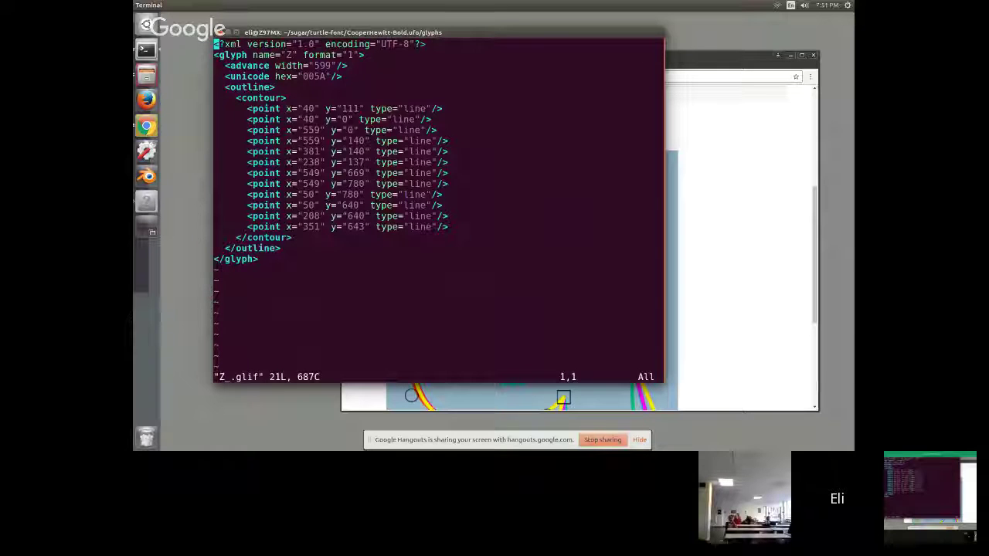
text(:wq)
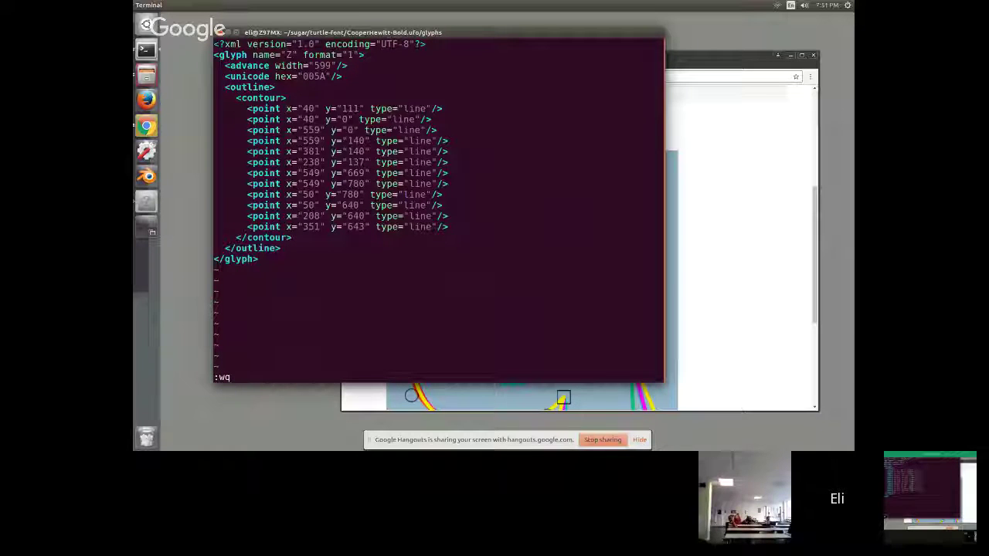
key(Return)
- Go up two folder levels from glyphs to the turtle-font folder
text(cd ..)
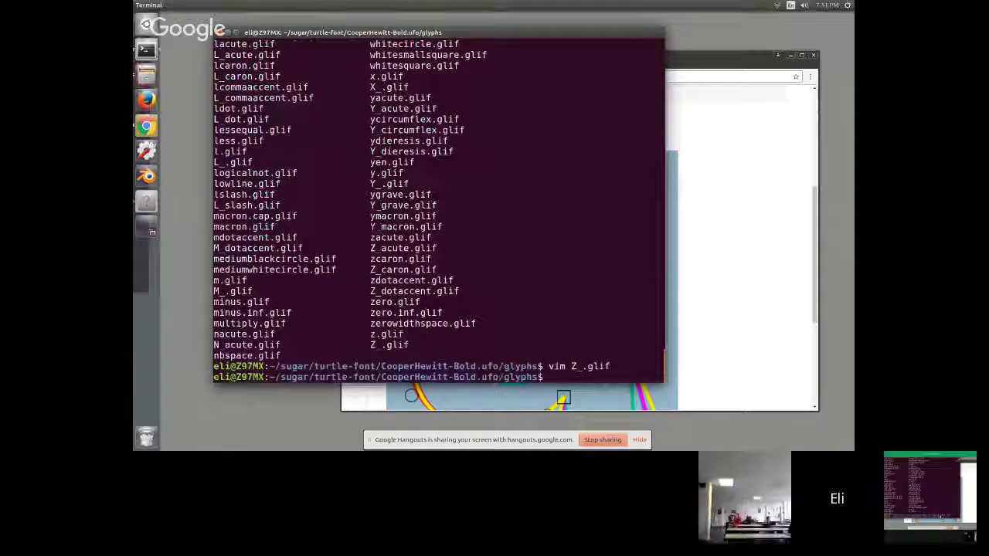
key(Return)
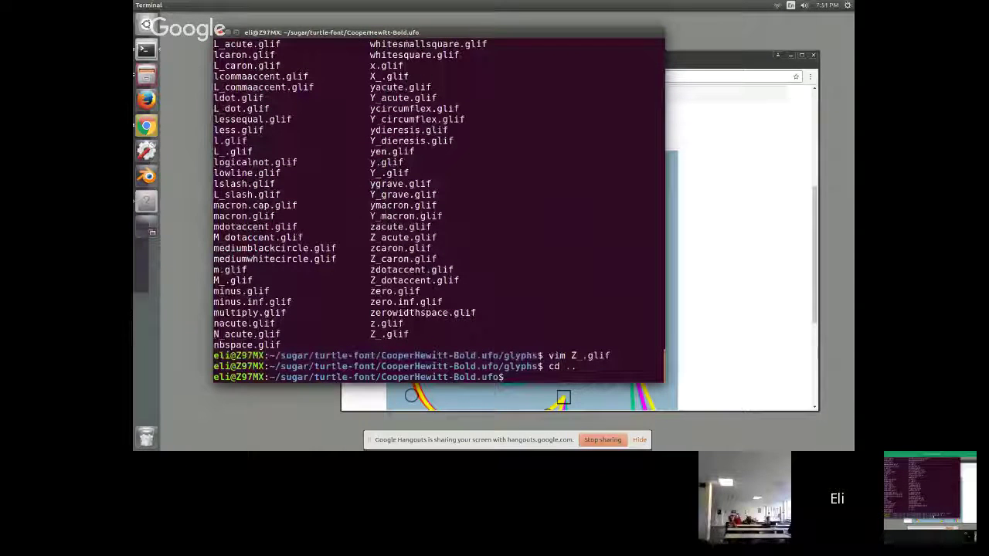
text(cd ..)
key(Return)
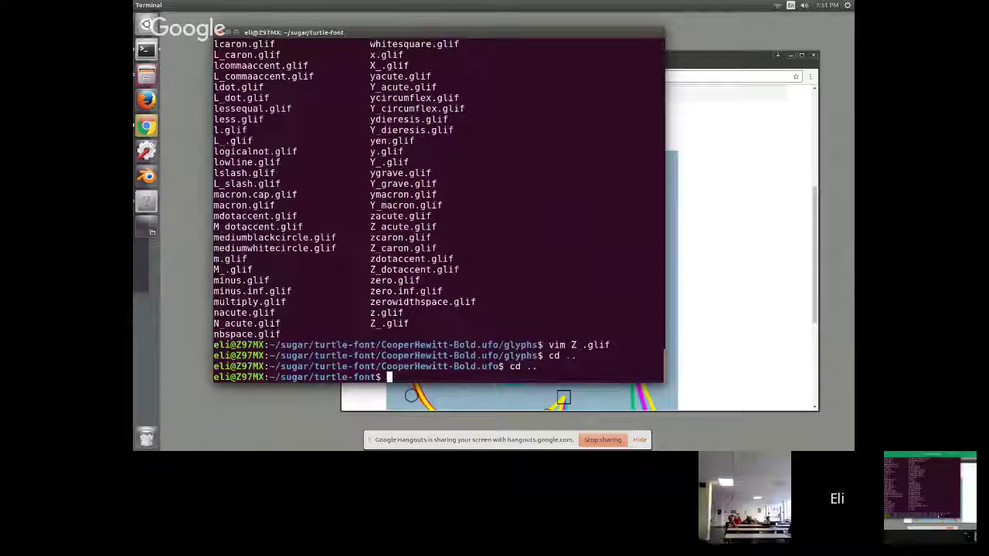
- List everything in the turtle-font folder, including hidden entries, with ls -a, and clear the terminal
text(ls -a)
key(Return)
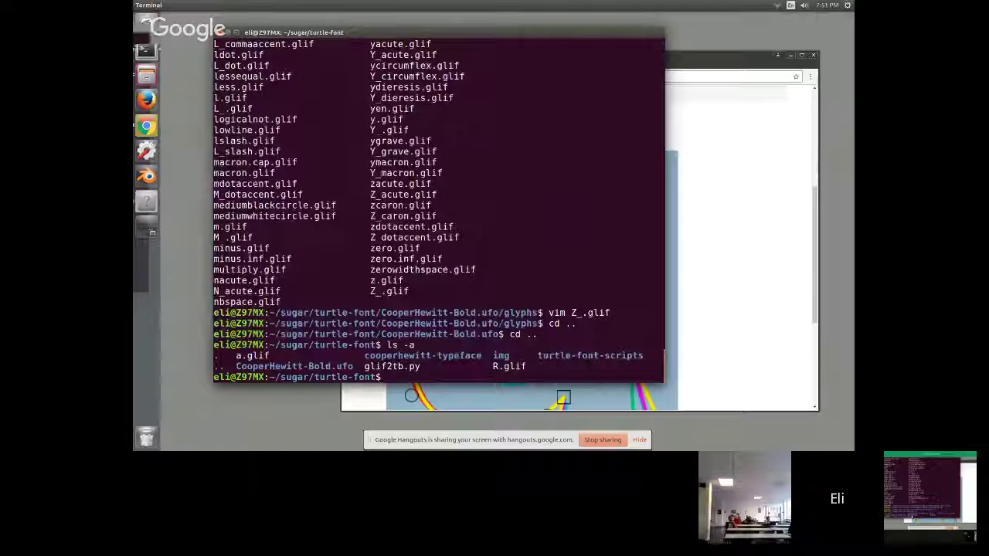
text(clear)
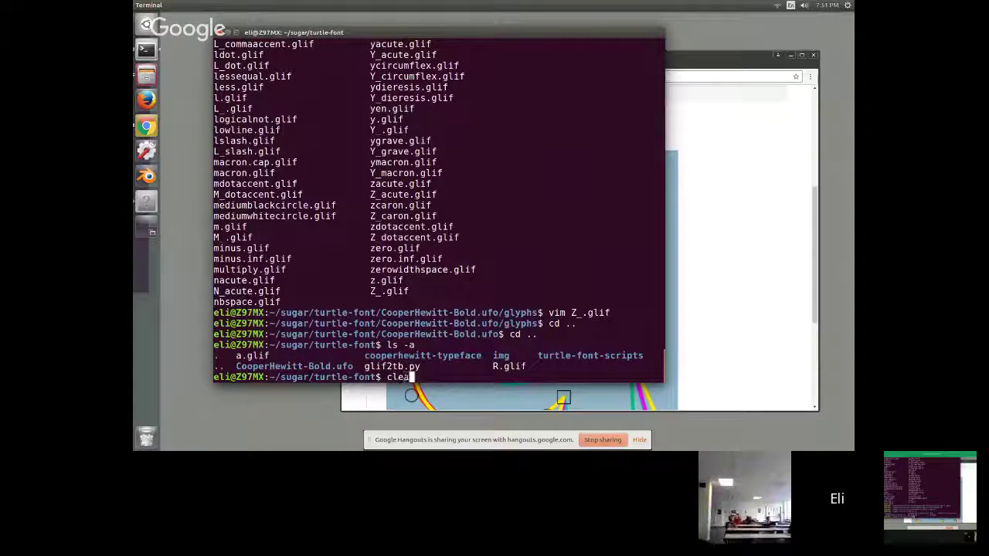
key(Return)
key(Up)
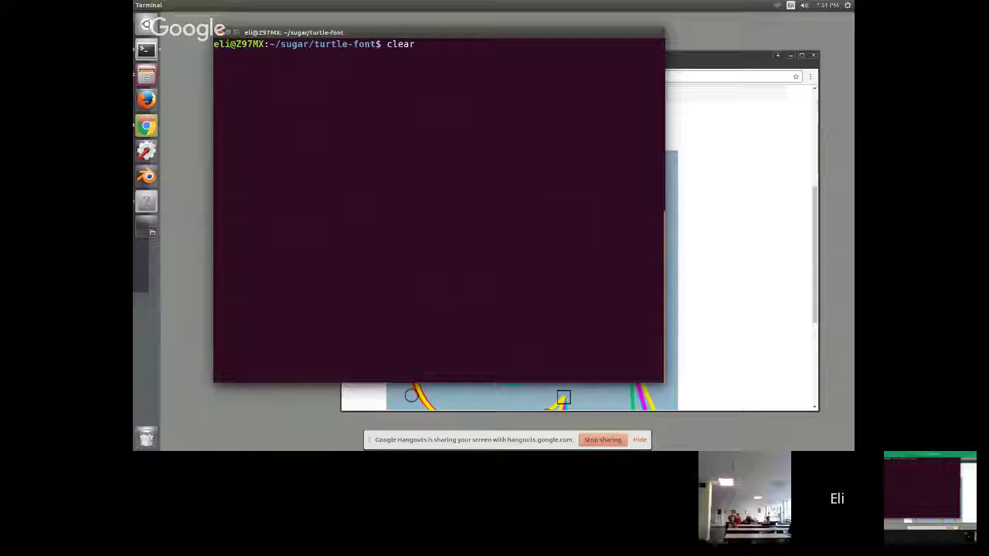
- Switch to Chrome and examine the turtle-font-scripts repository's file list and example glyph image on GitHub, returning to the terminal
click(782, 204)
scroll(592, 209, up, 4)
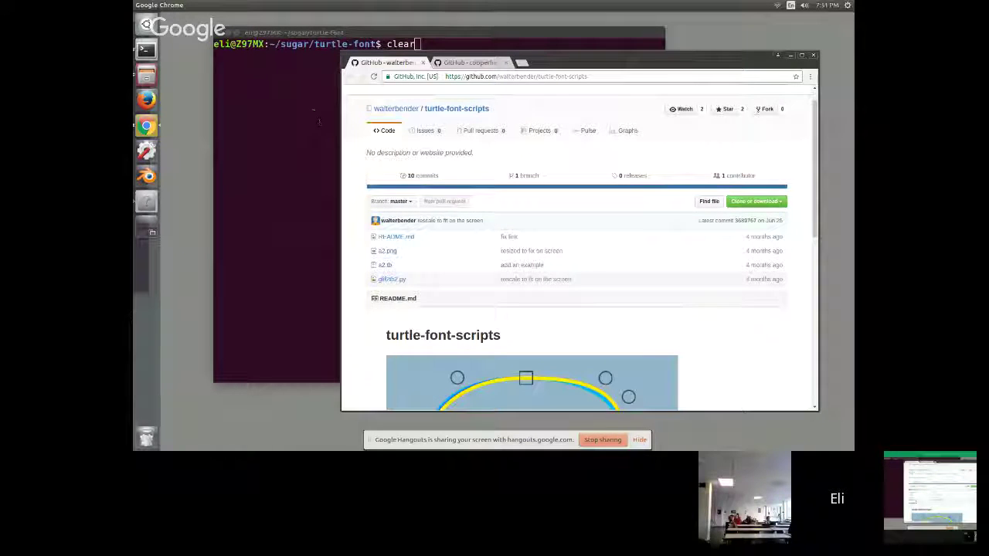
click(316, 108)
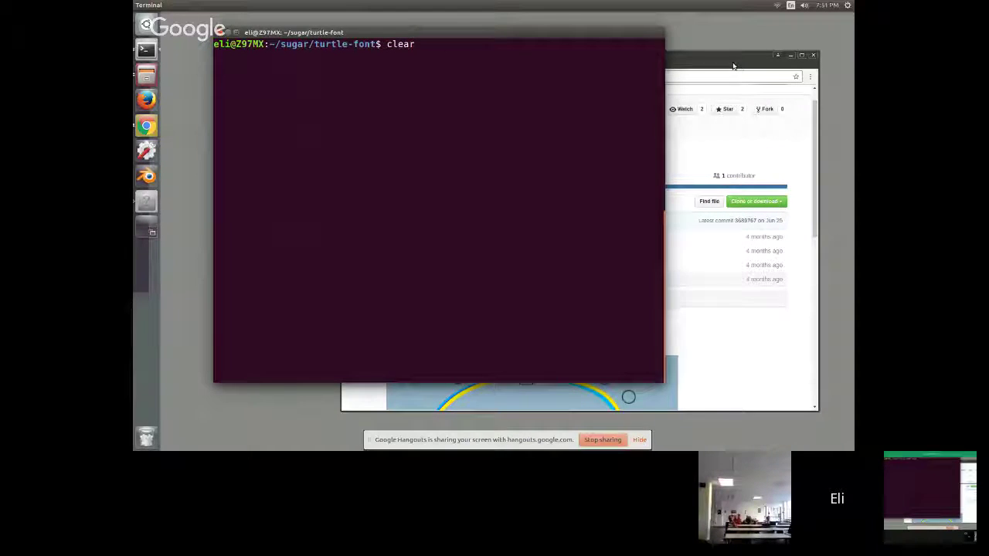
key(alt+Tab)
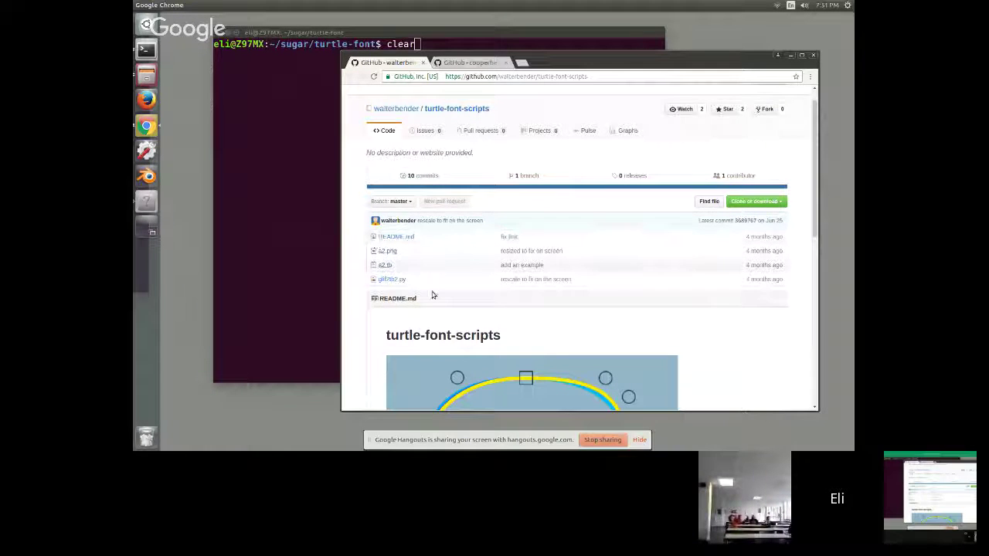
scroll(595, 270, down, 3)
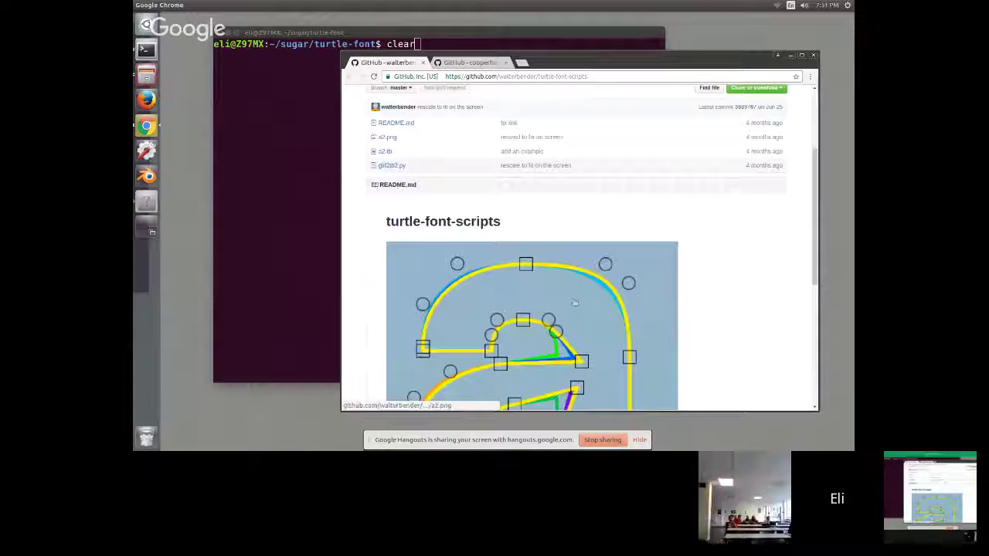
click(300, 157)
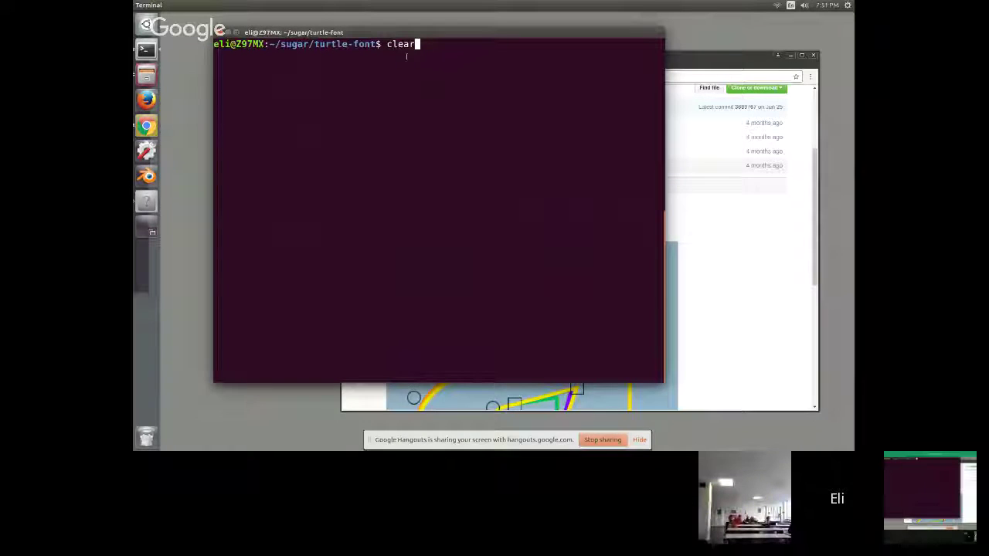
click(764, 293)
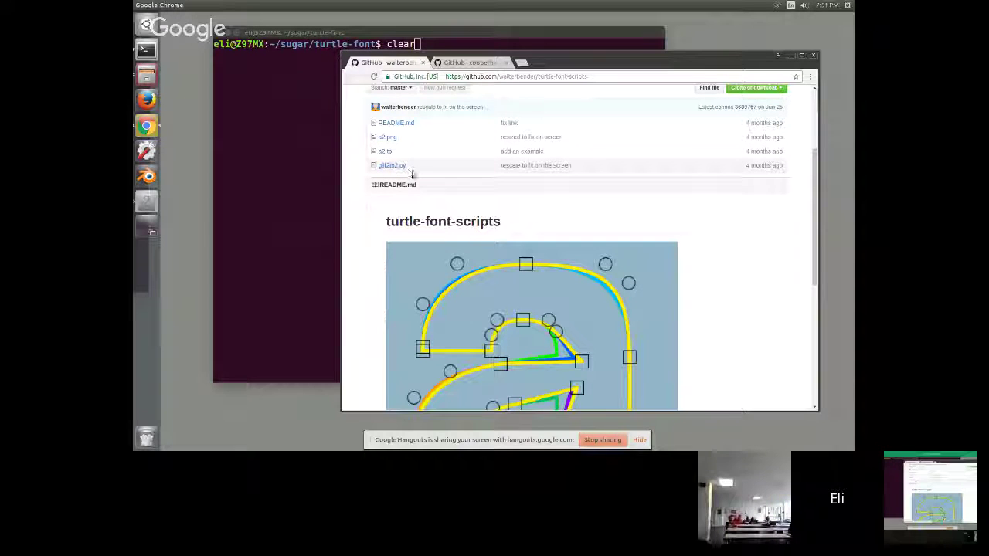
scroll(627, 260, down, 2)
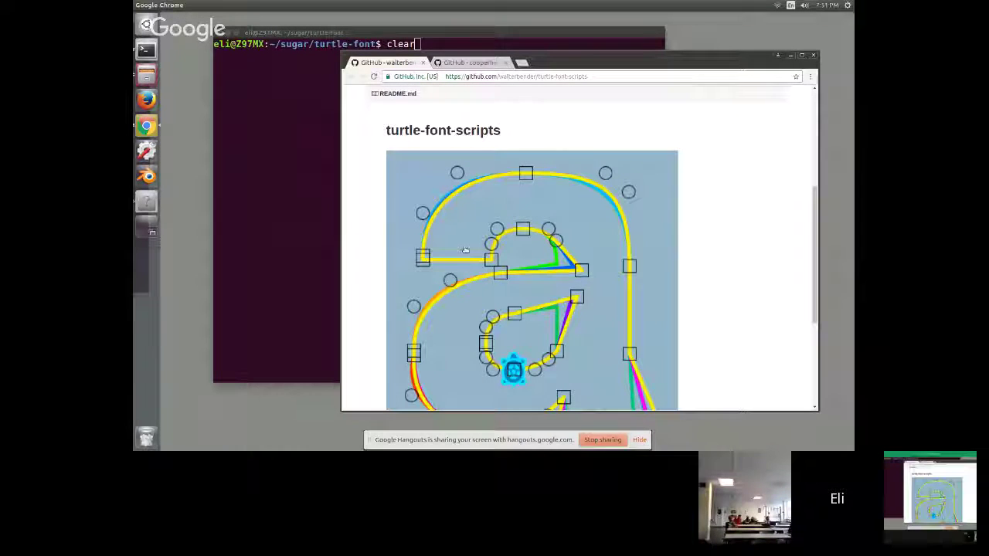
click(314, 172)
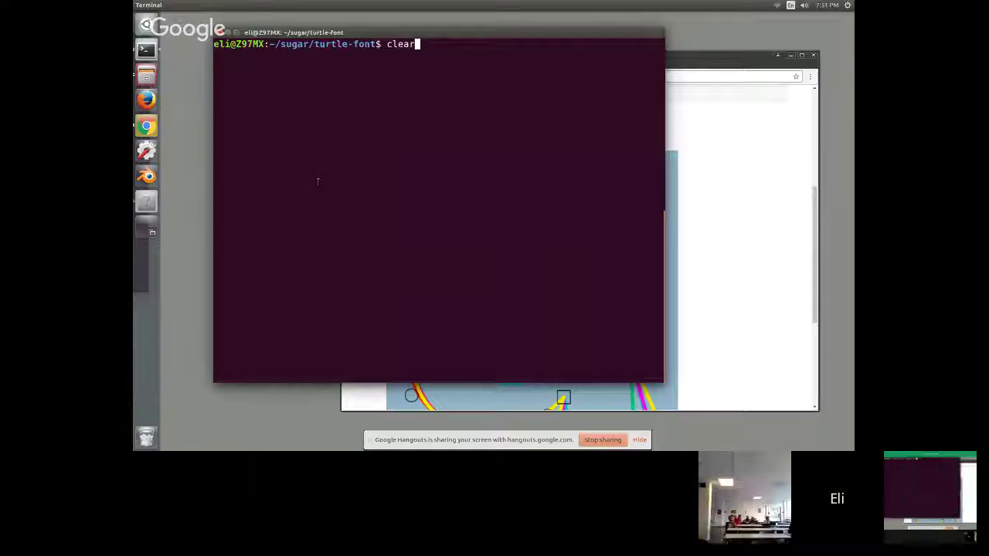
- Remove the leftover clear command from the prompt and list the turtle-font folder with ls -a
key(BackSpace)
key(BackSpace)
key(BackSpace)
key(BackSpace)
key(BackSpace)
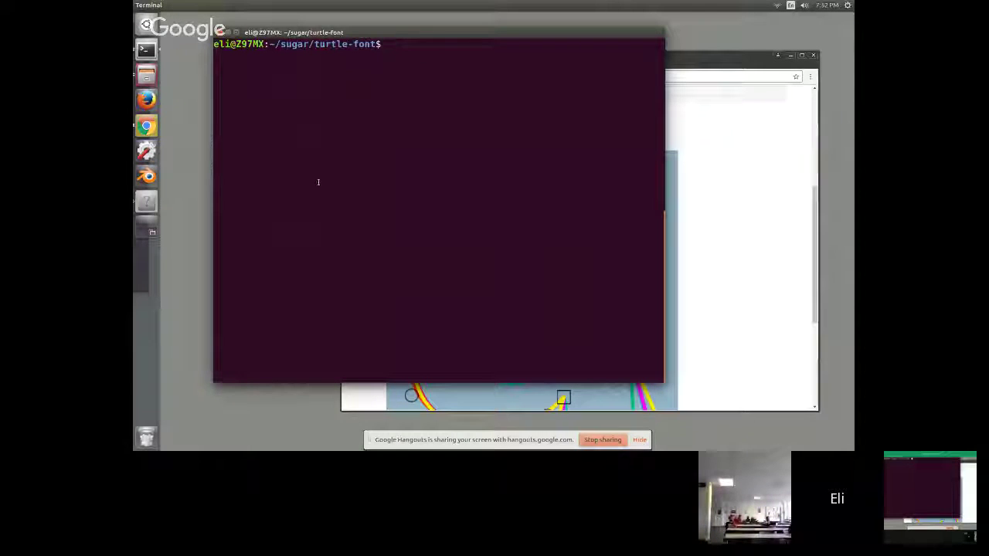
text(pyth)
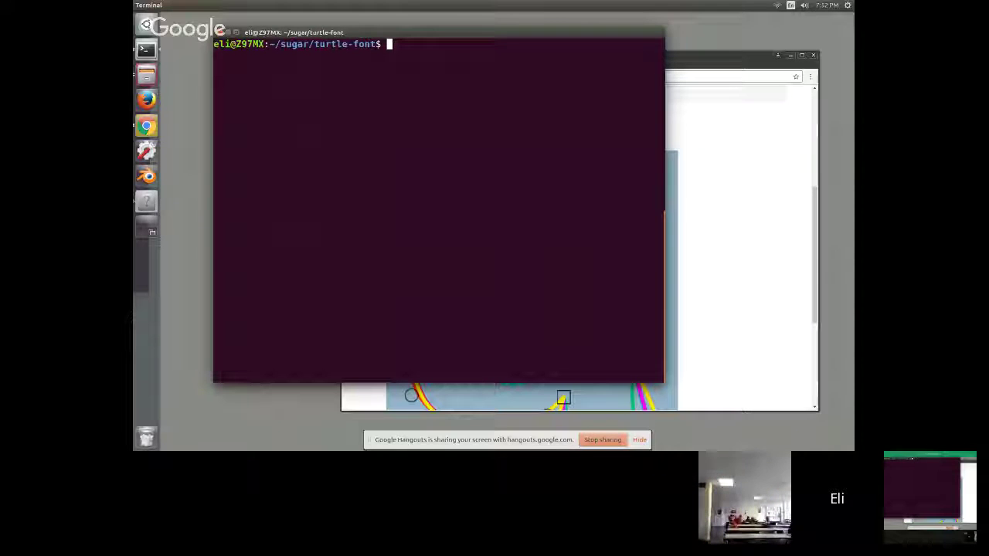
text(ls -a)
key(Return)
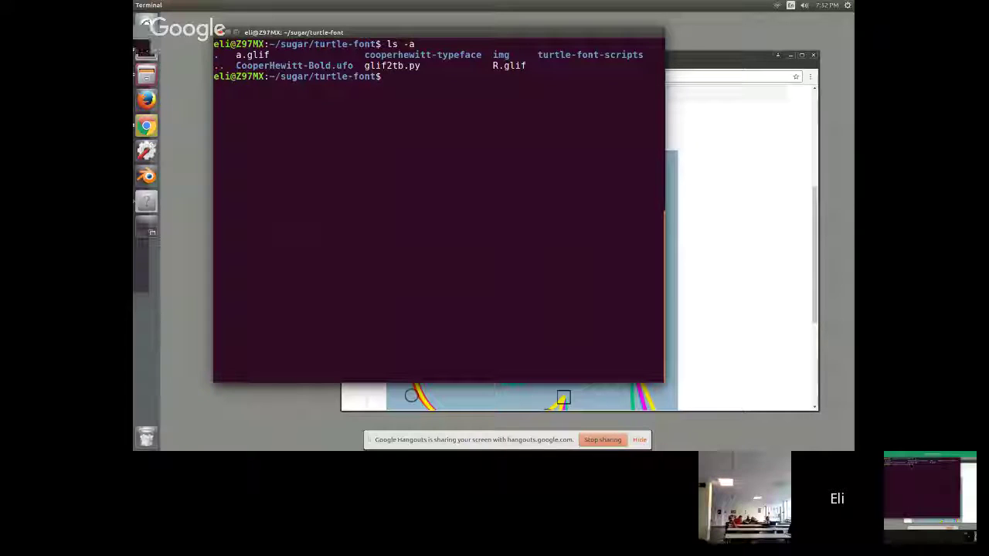
- Convert R.glif into a Turtle Blocks file by running python glif2tb.py R.glif R.tb, and list the folder with ls -a
text(python )
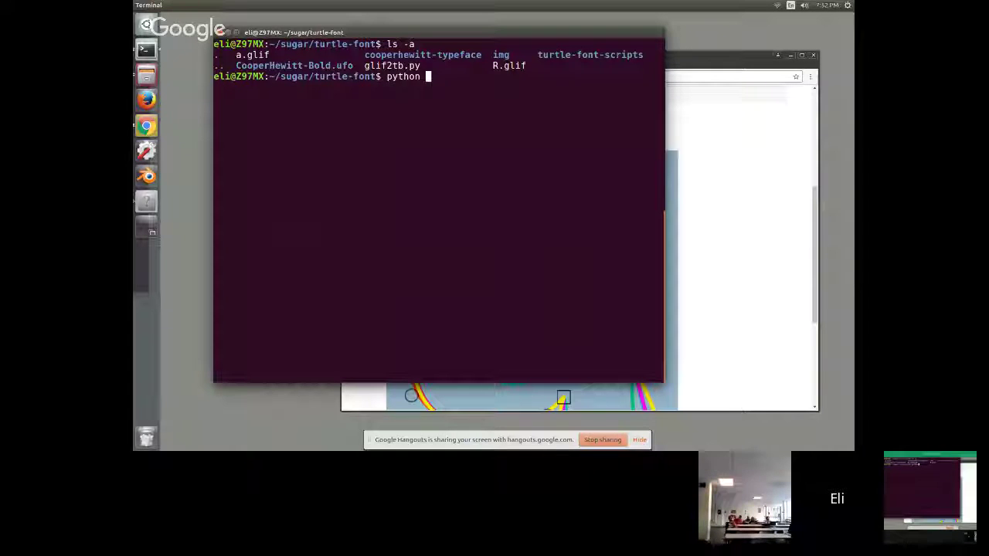
text(gl)
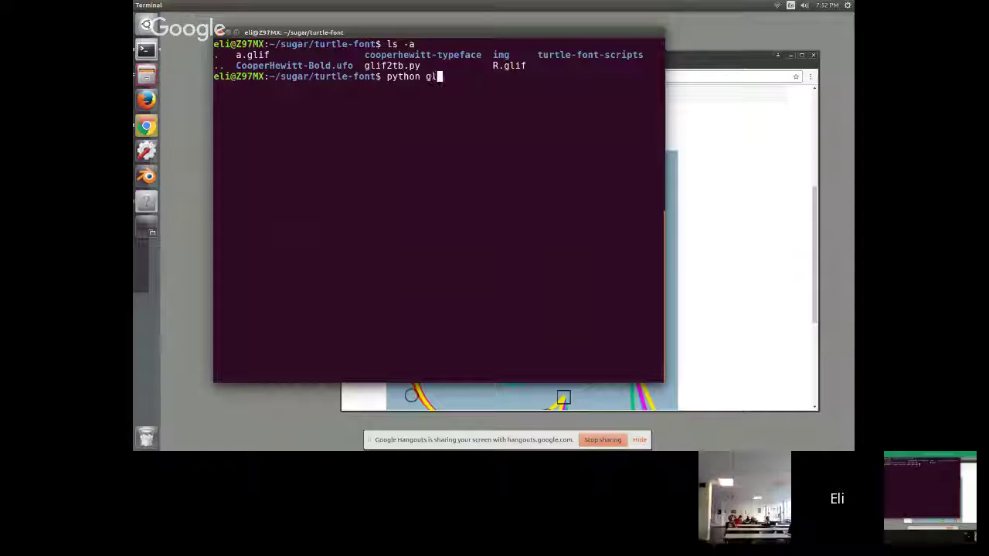
text(if)
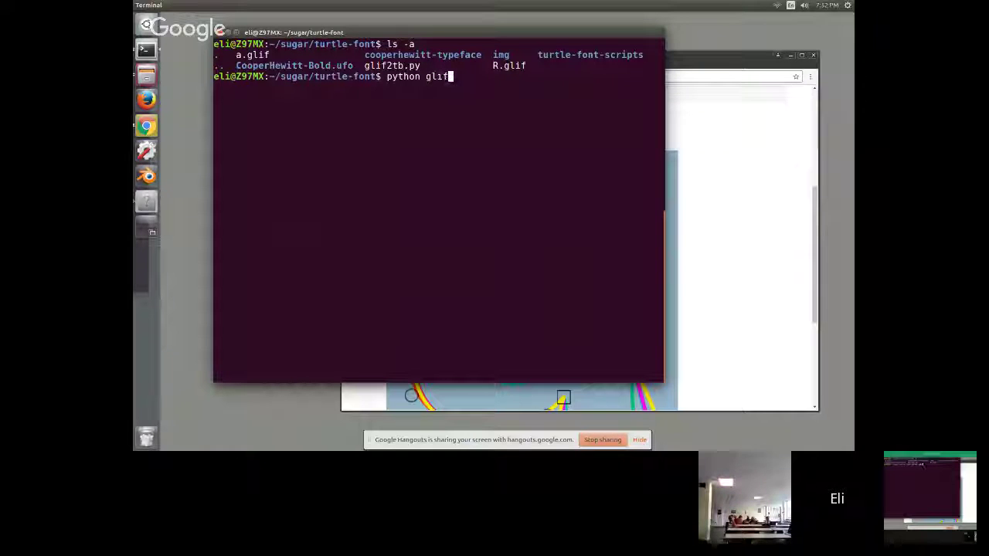
text(2)
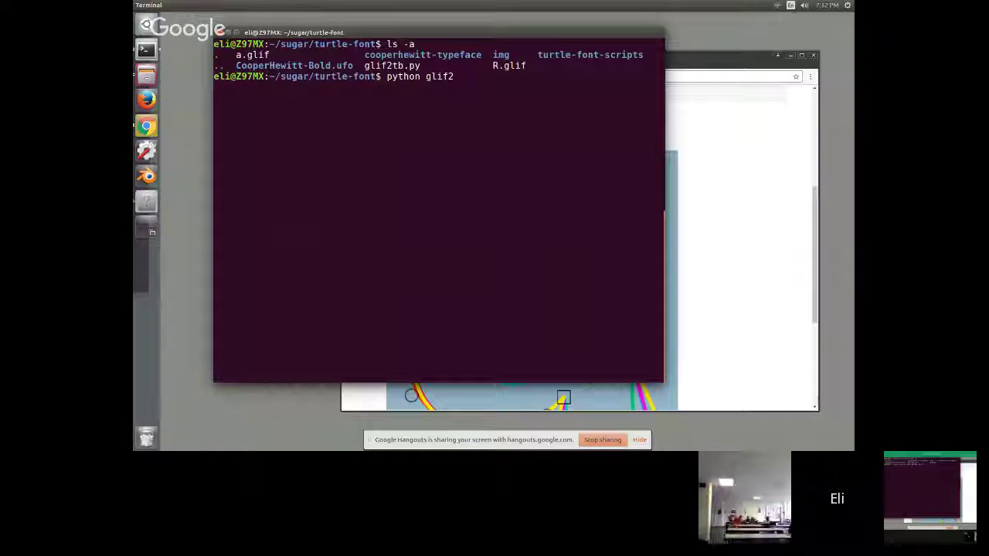
text(tb.)
key(Tab)
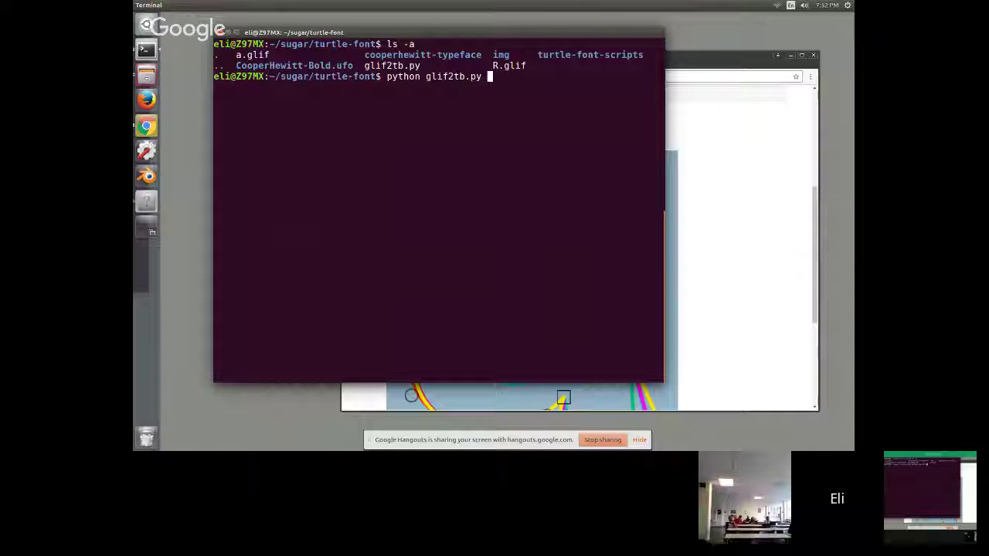
text(R.)
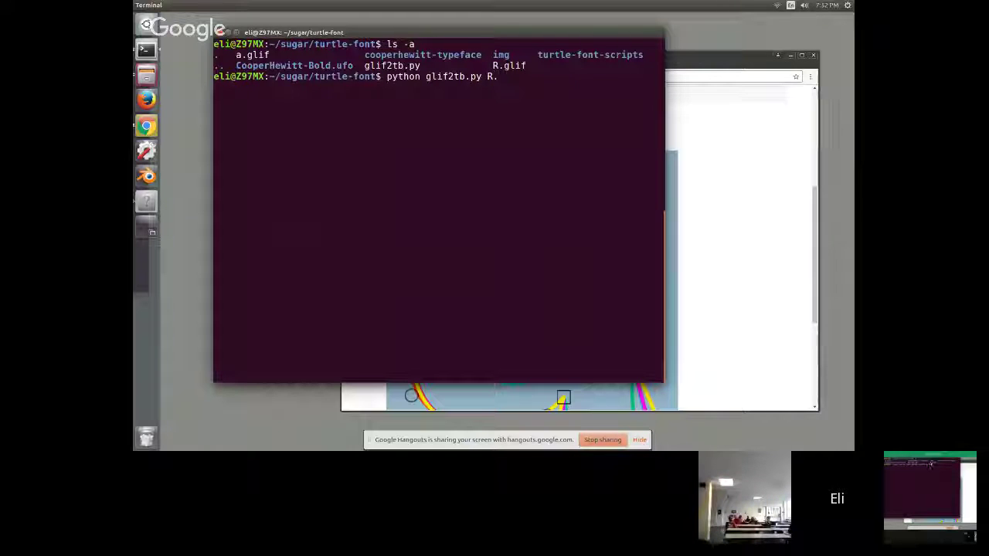
key(BackSpace)
text(glif)
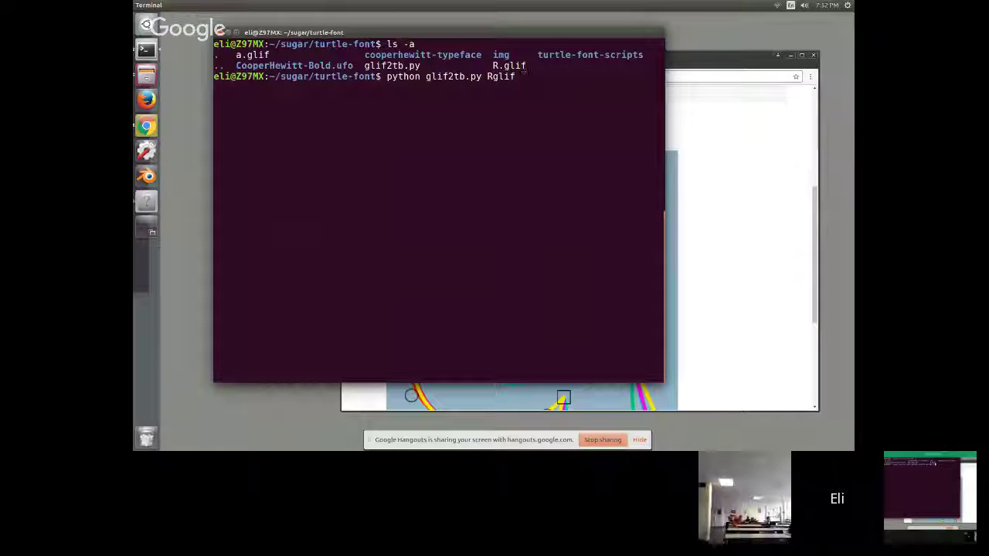
key(Left)
key(Left)
key(Left)
key(Left)
text(.)
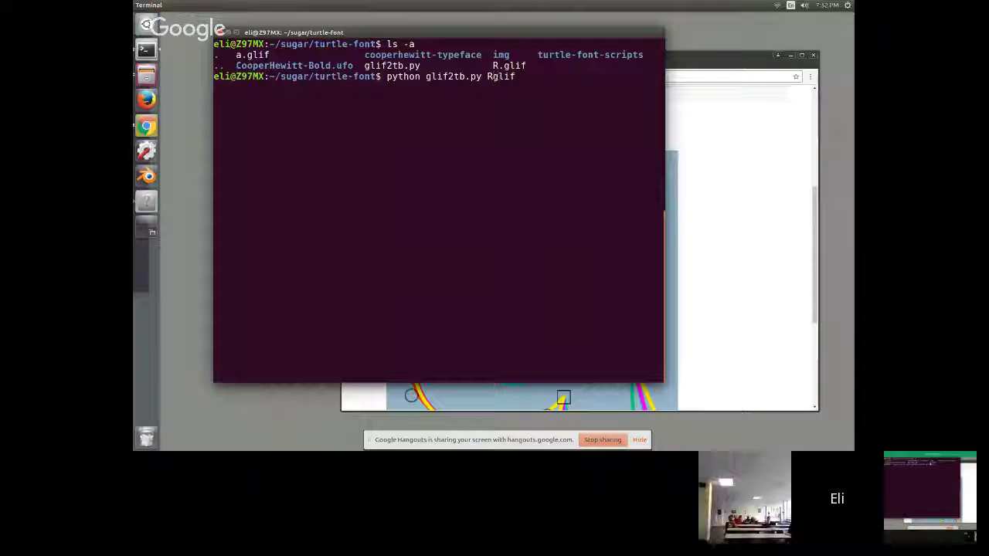
key(Right)
key(Right)
key(Right)
key(Right)
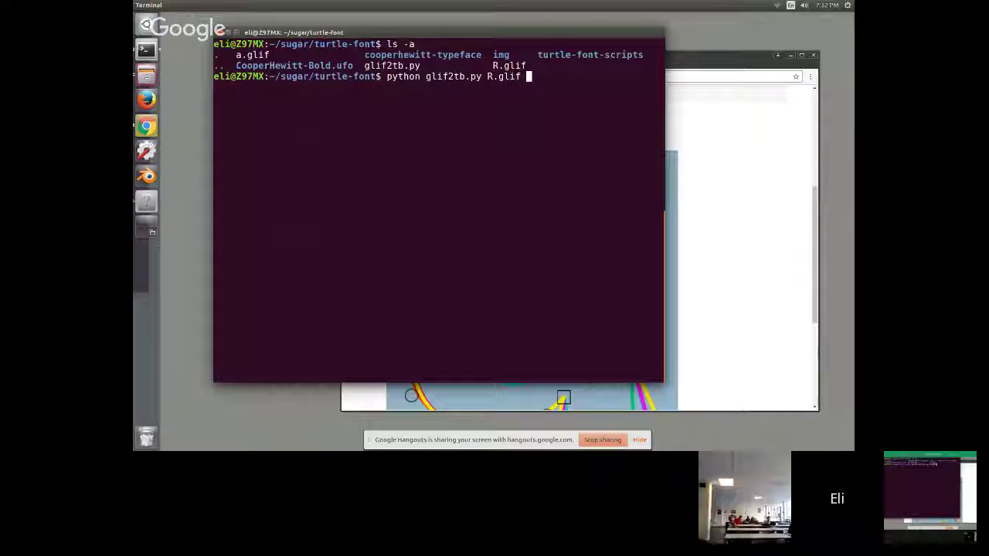
text(R.)
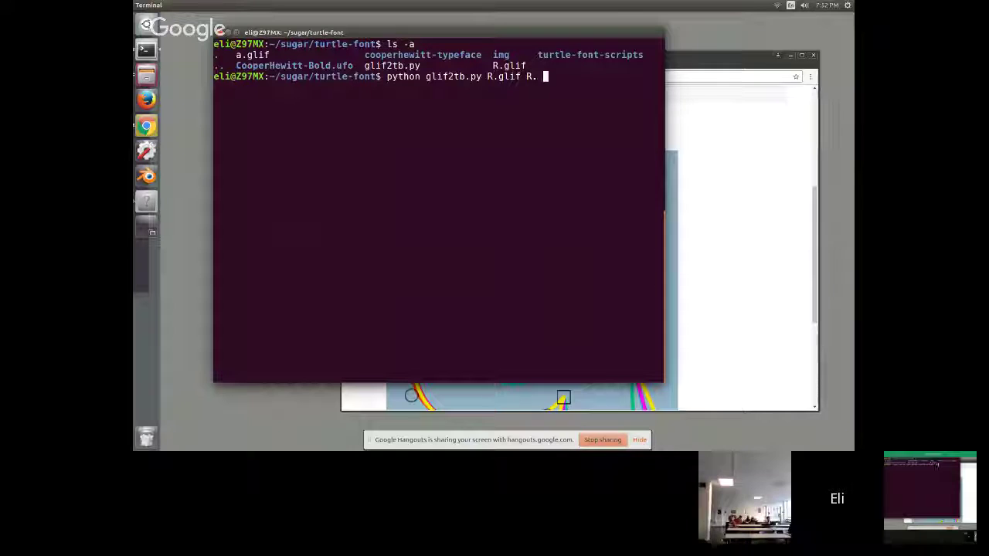
key(BackSpace)
text(tb)
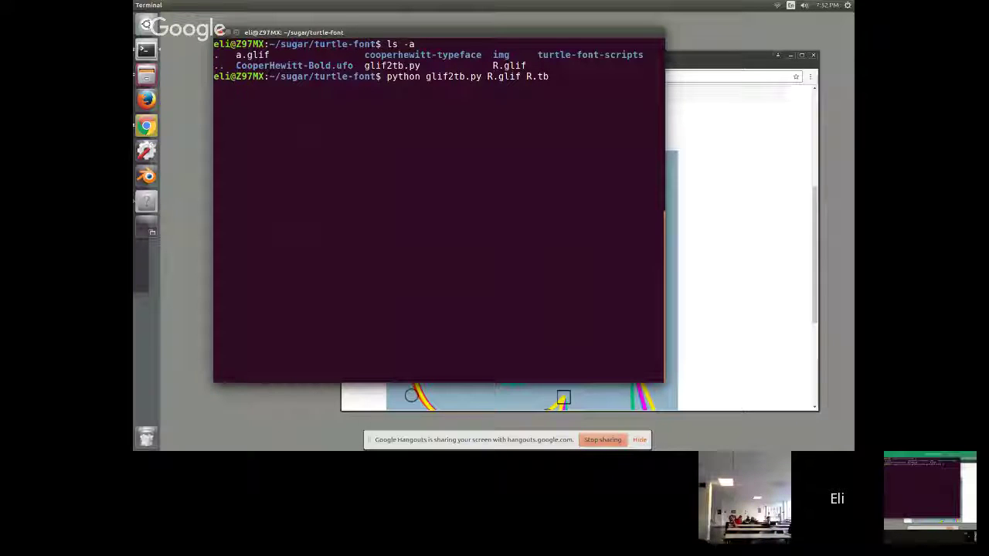
key(Return)
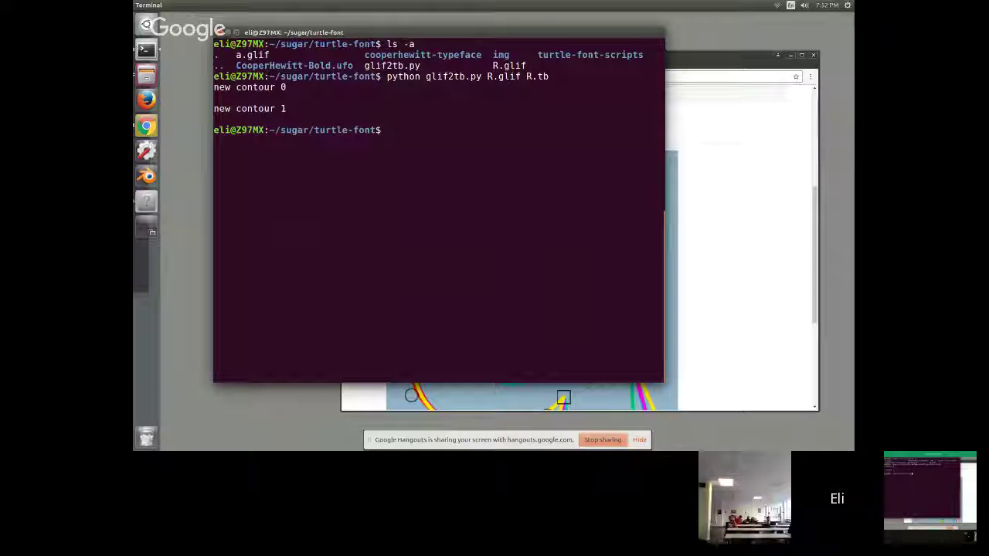
text(ls -a)
key(Return)
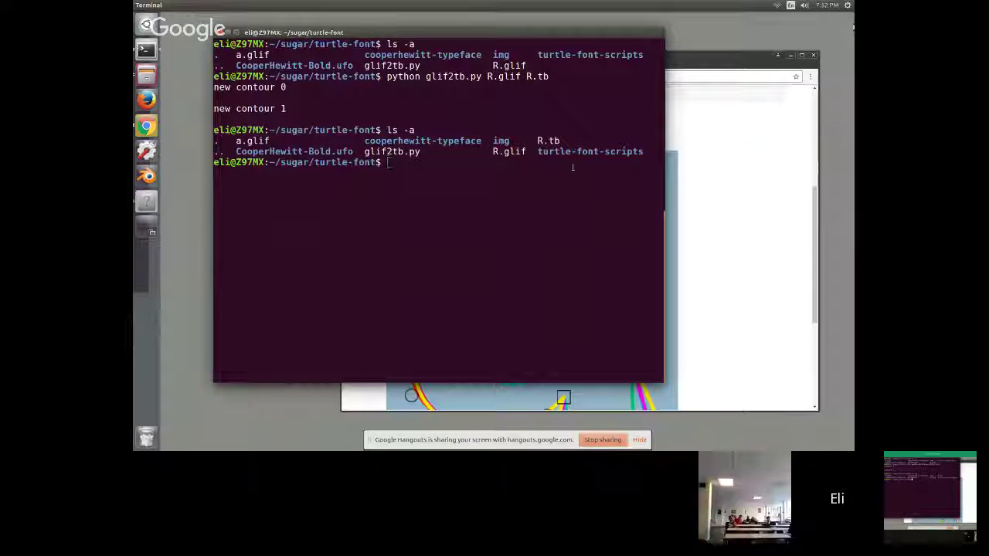
- Switch to the Chrome window to review the turtle-font-scripts files and README illustration again, and return to the terminal
key(alt+Tab)
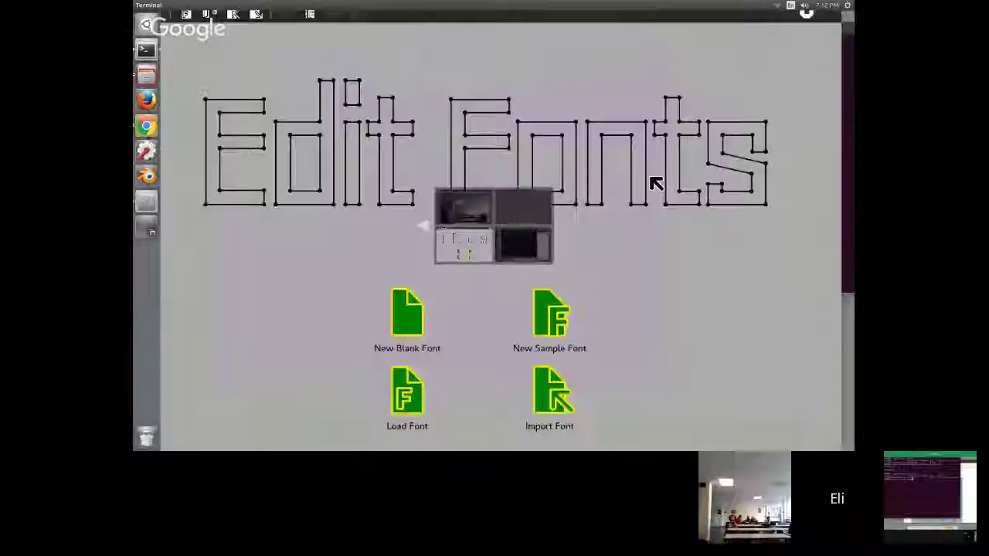
key(alt+Tab)
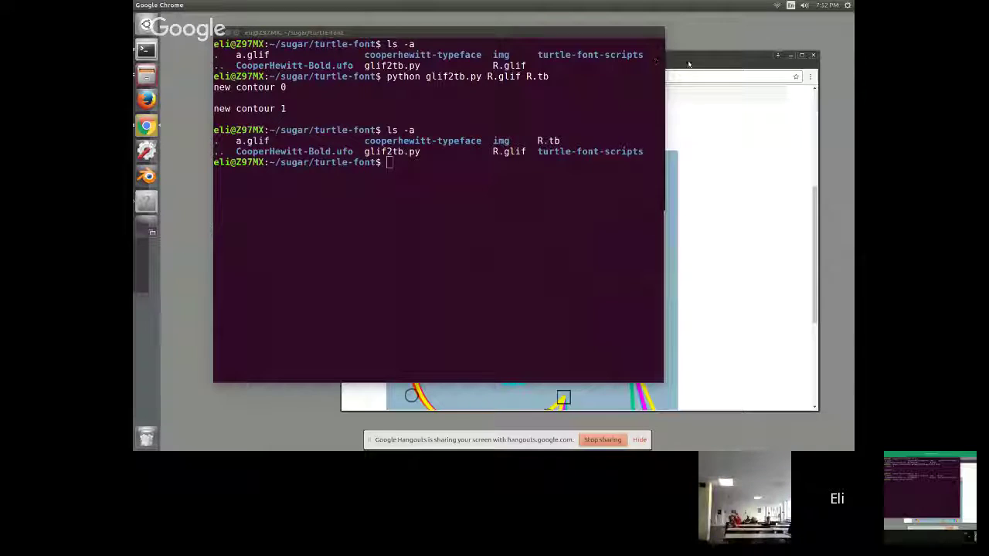
key(alt+Tab)
scroll(638, 139, up, 3)
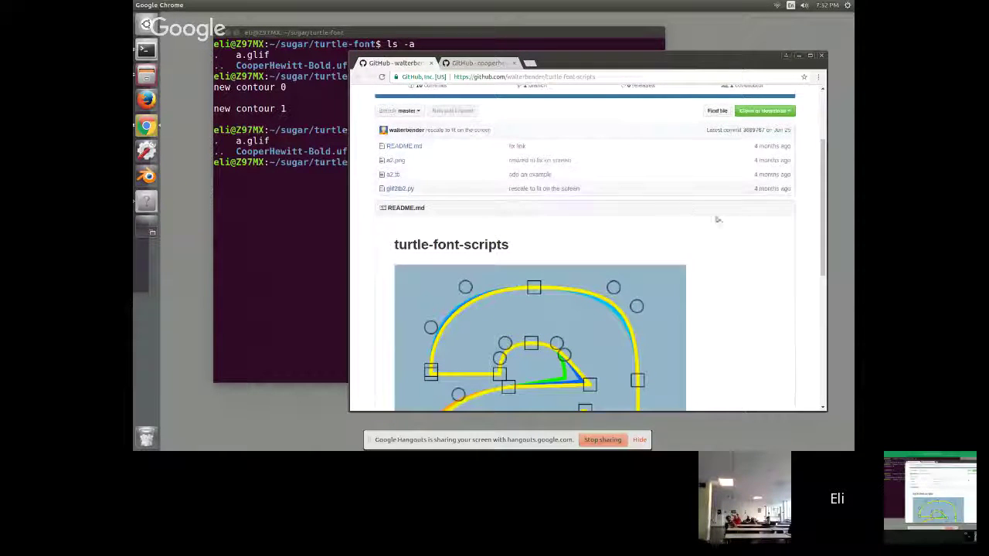
scroll(607, 247, down, 3)
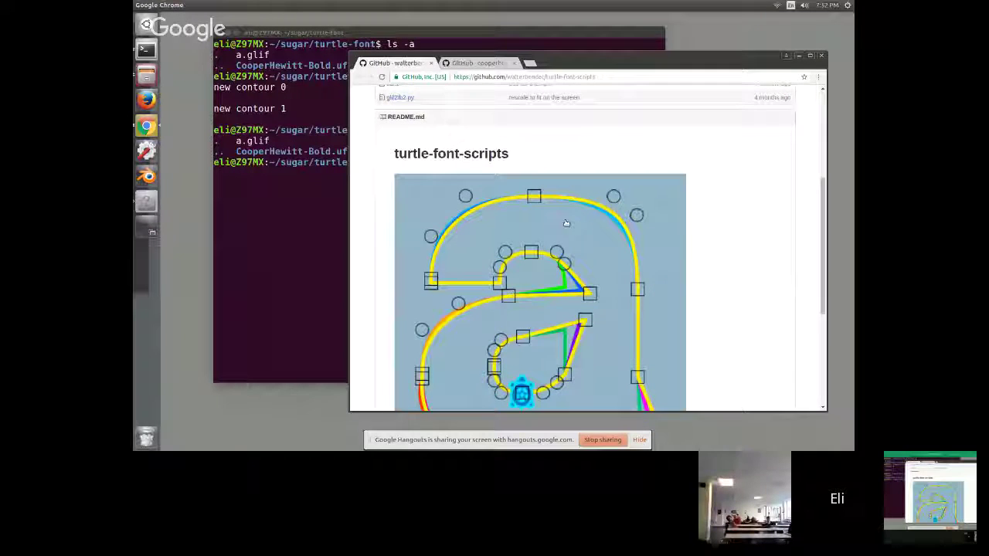
scroll(568, 224, up, 3)
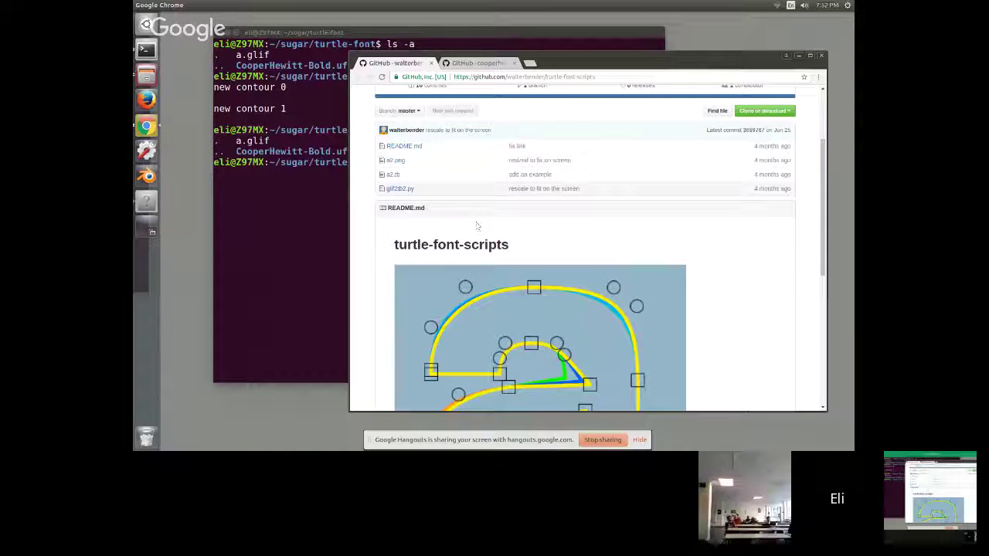
click(275, 214)
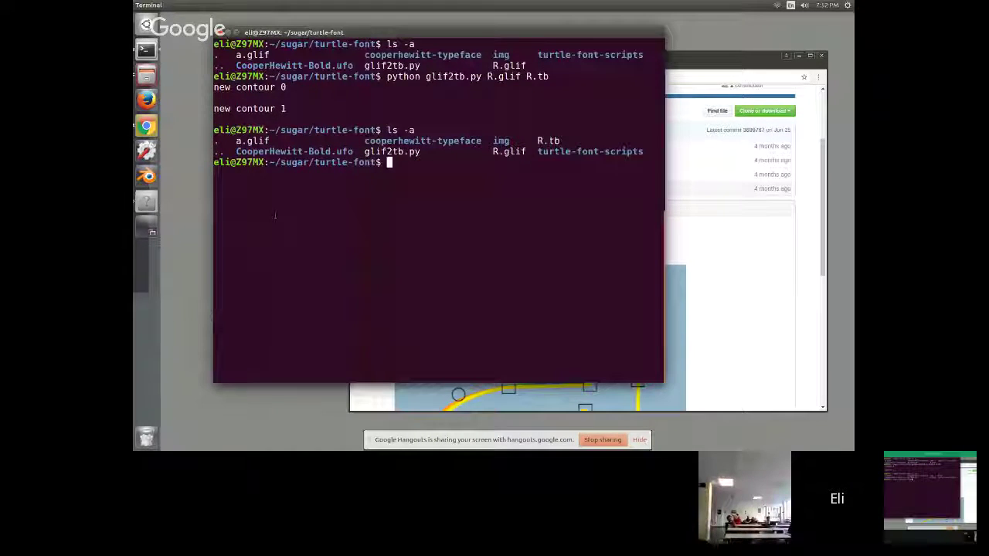
key(ctrl+alt+Left)
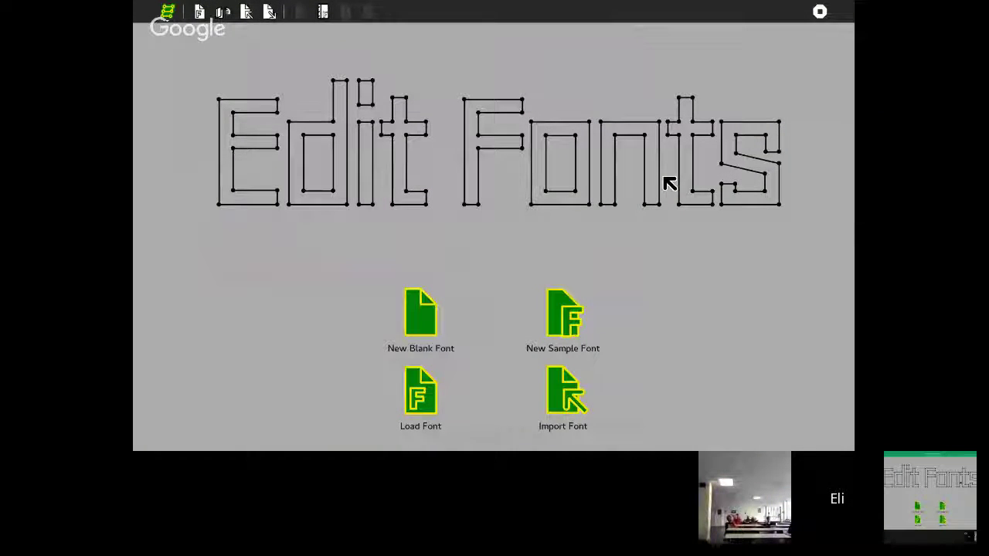
key(ctrl+alt+Right)
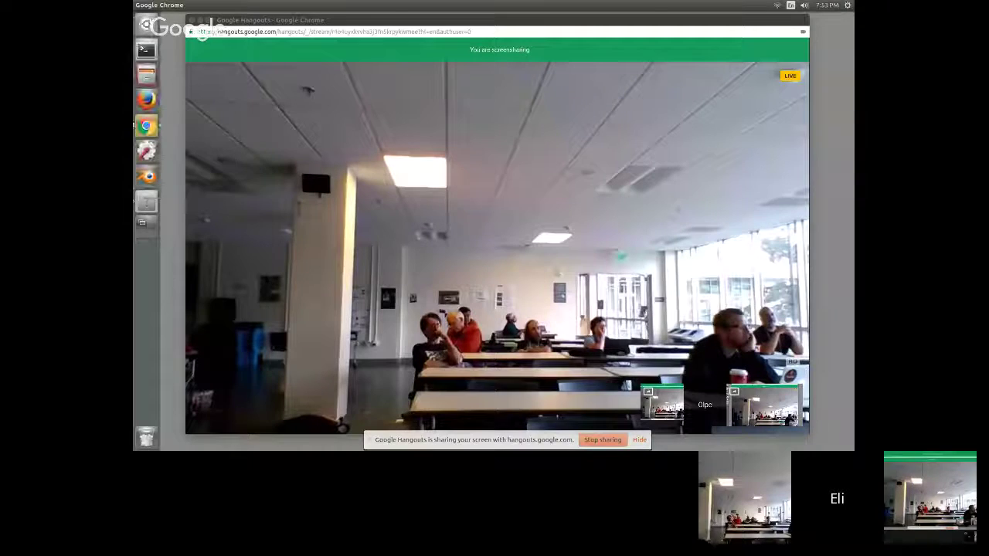
drag(679, 20, 692, 23)
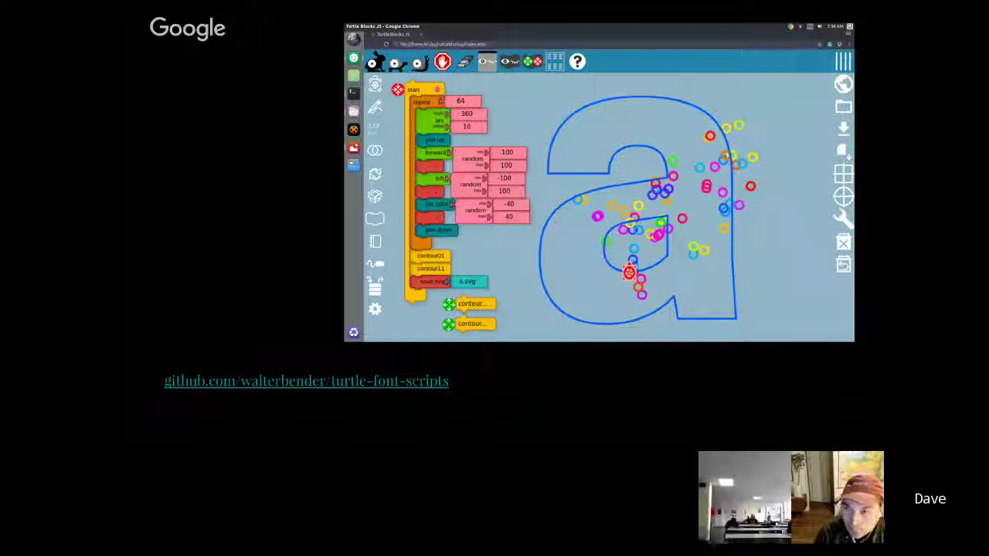
key(Right)
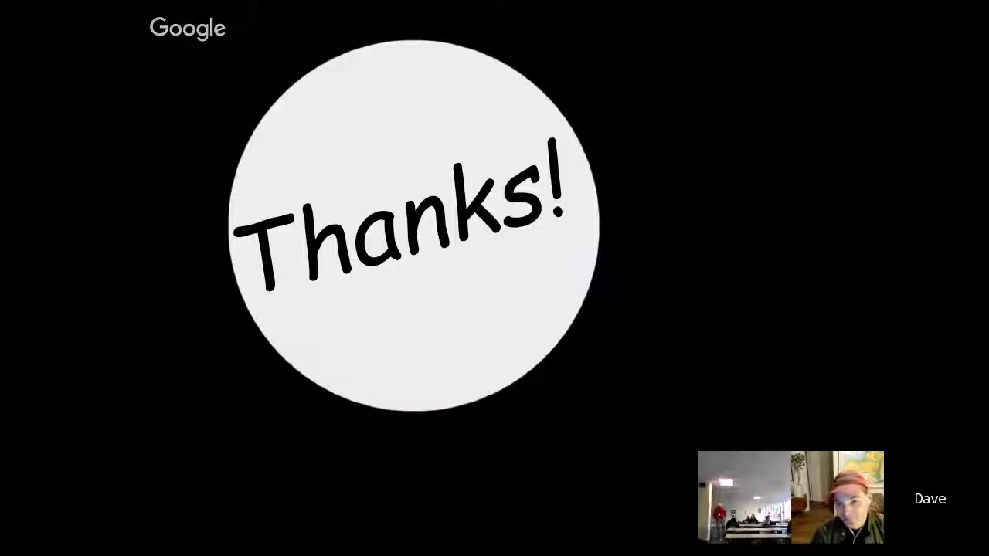